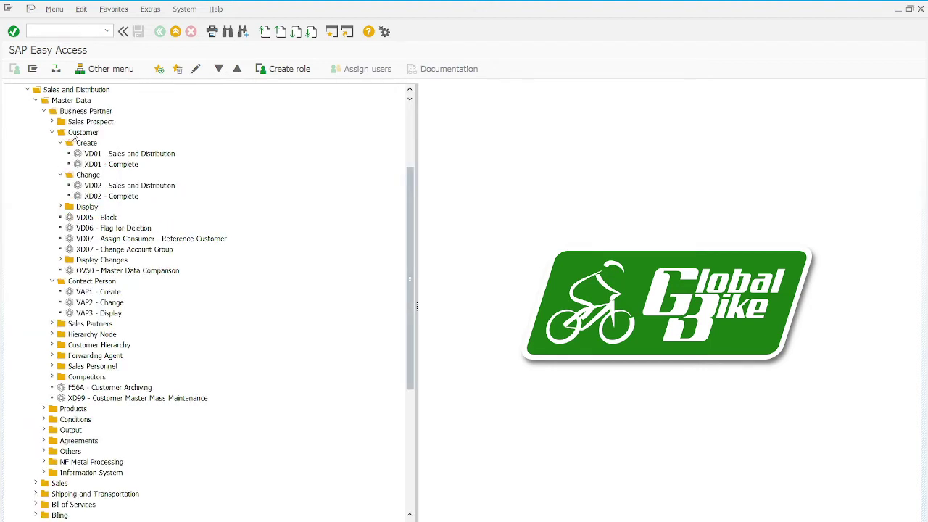
Start the complete customer creation transaction XD01 from the Business Partner master data under Sales and Distribution.
{"action": "left_click", "coordinate": [70, 101]}
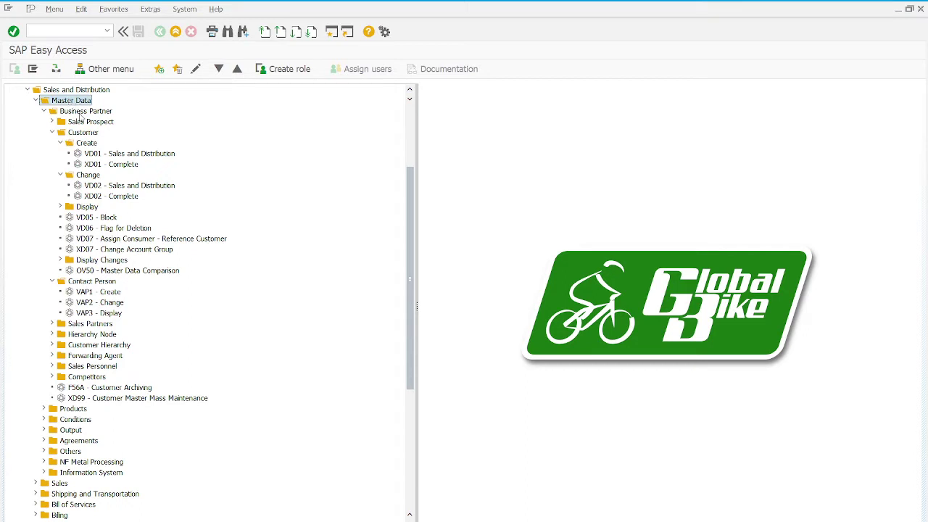
{"action": "left_click", "coordinate": [81, 112]}
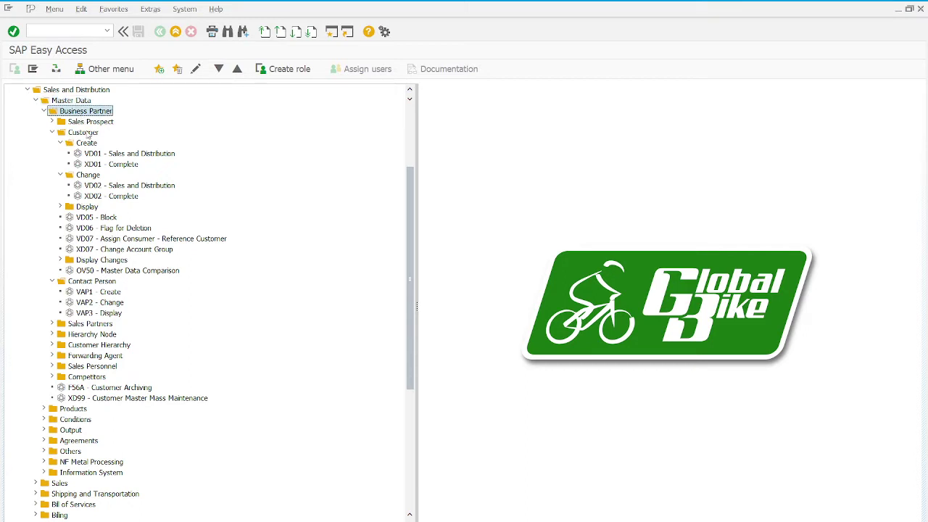
{"action": "left_click", "coordinate": [85, 133]}
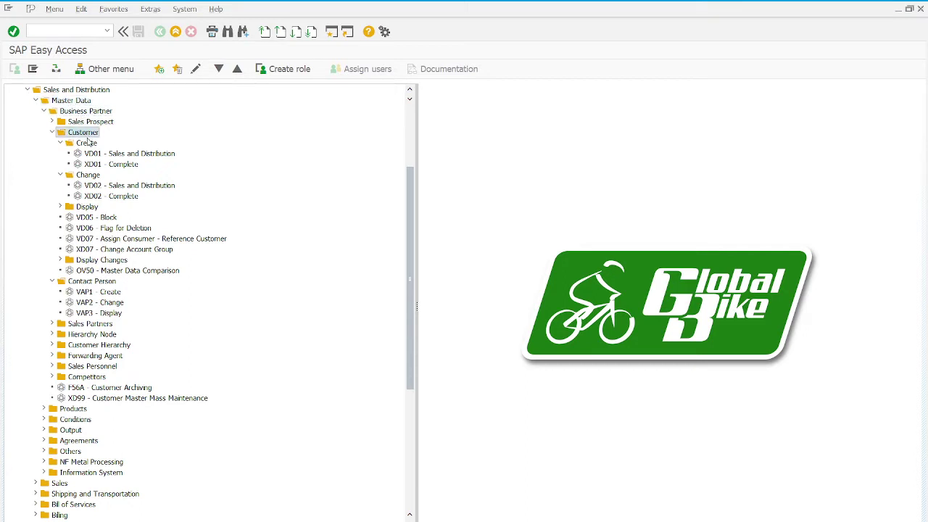
{"action": "left_click", "coordinate": [89, 143]}
{"action": "left_click", "coordinate": [114, 165]}
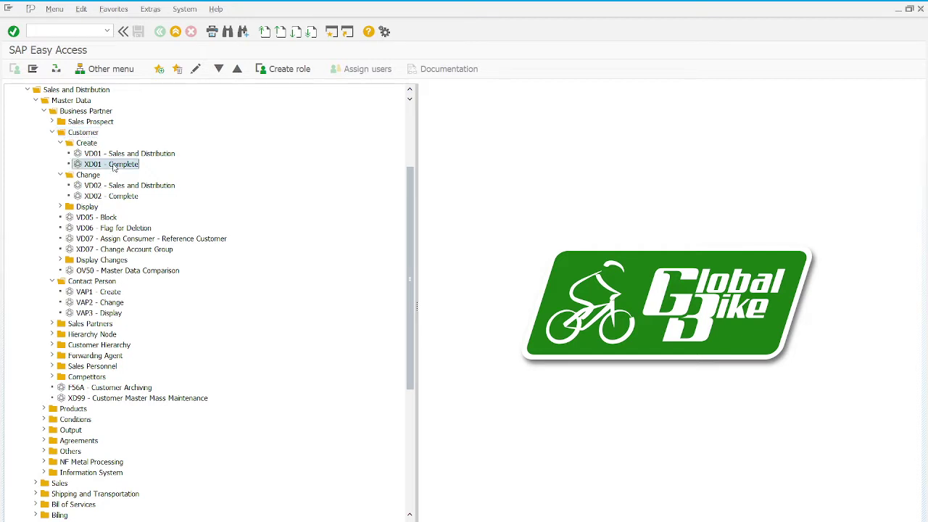
{"action": "left_click", "coordinate": [13, 31]}
{"action": "double_click", "coordinate": [103, 165]}
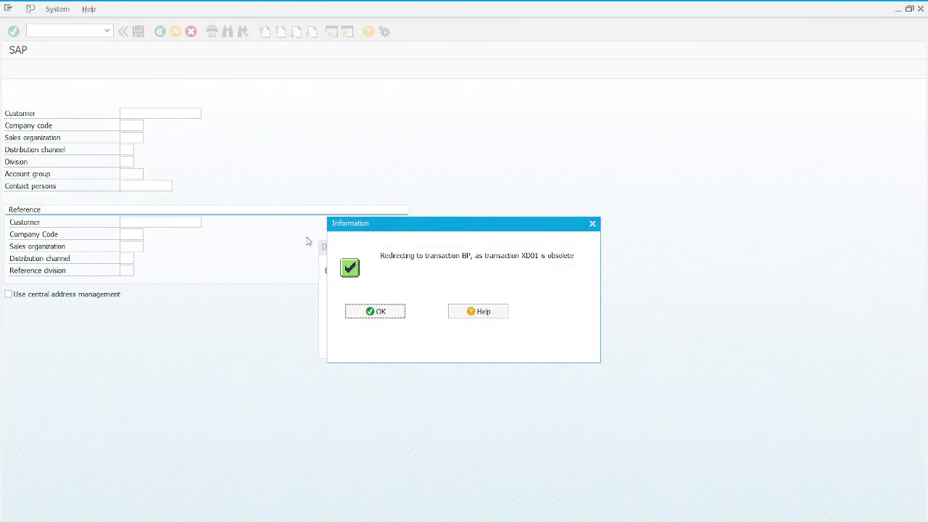
Acknowledge the redirect to transaction BP and create the business partner as an Organization.
{"action": "left_click", "coordinate": [381, 313]}
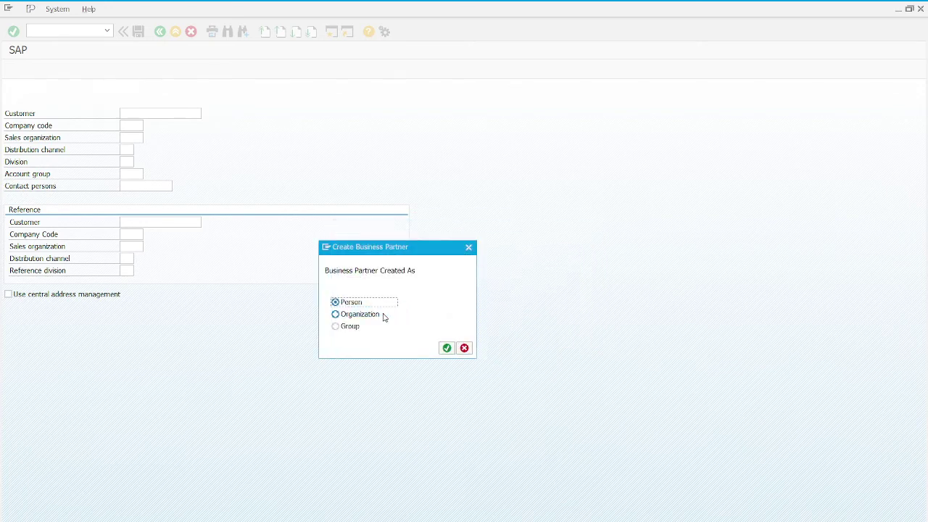
{"action": "left_click", "coordinate": [373, 315]}
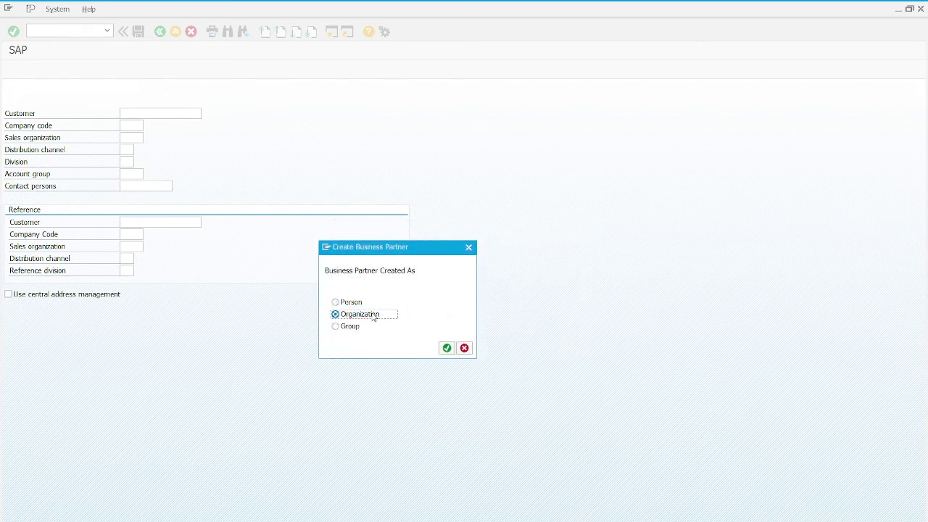
{"action": "left_click", "coordinate": [446, 349]}
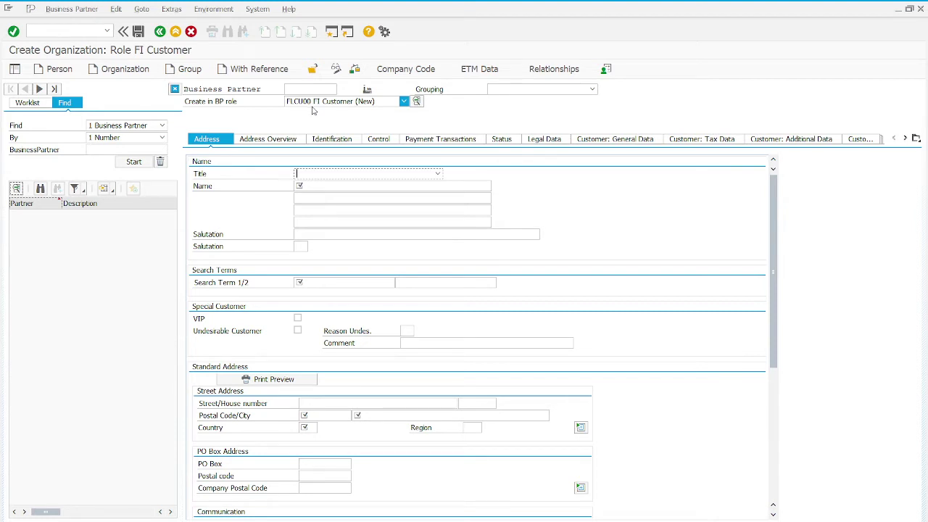
Set the organization's title to 0003 Company, its name to The Bike Zone and its first search term to 1005.
{"action": "left_click", "coordinate": [324, 176]}
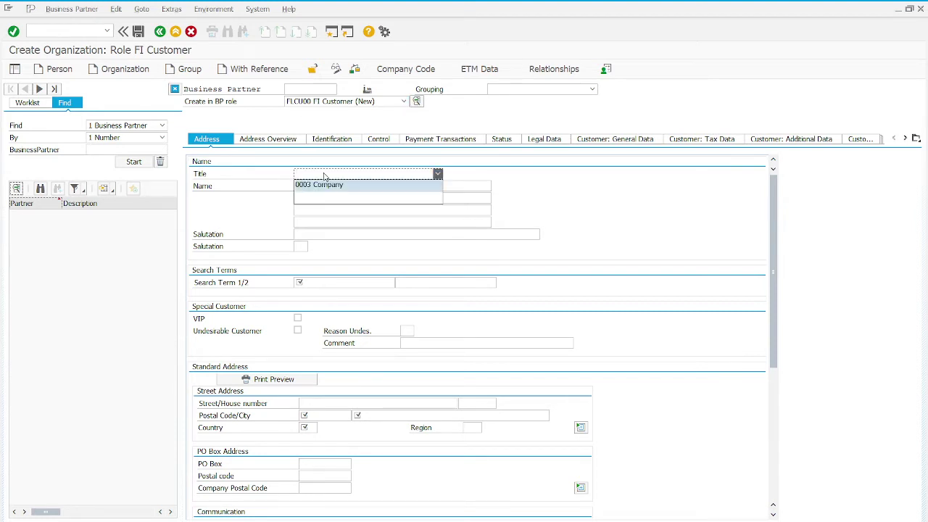
{"action": "left_click", "coordinate": [325, 183]}
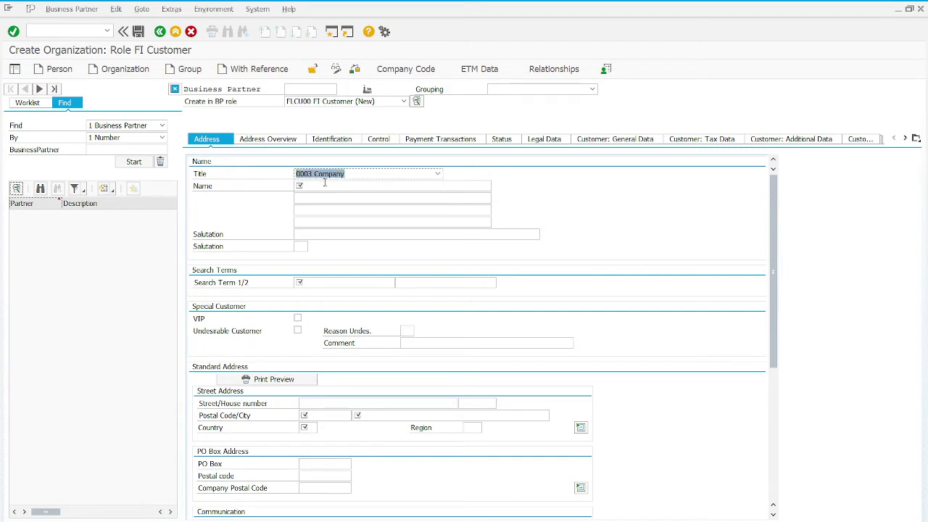
{"action": "left_click", "coordinate": [324, 185]}
{"action": "type", "text": "T"}
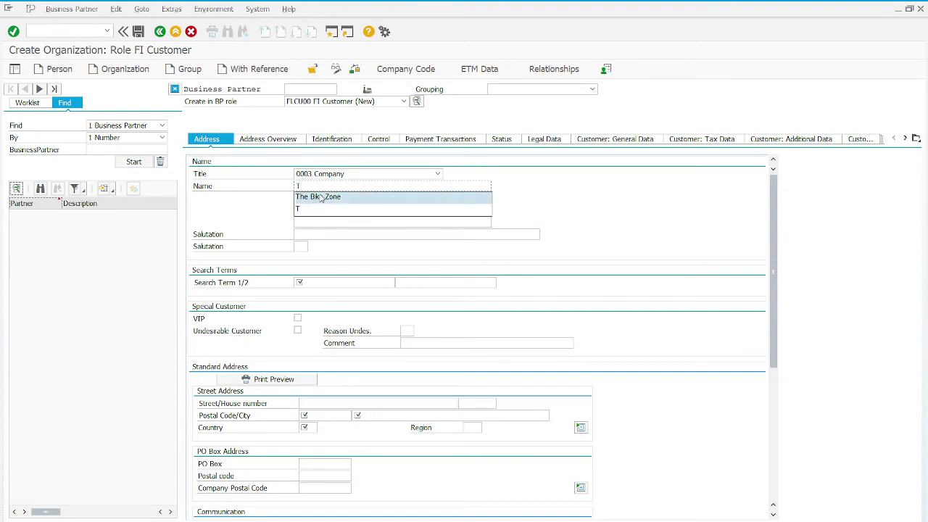
{"action": "left_click", "coordinate": [322, 198]}
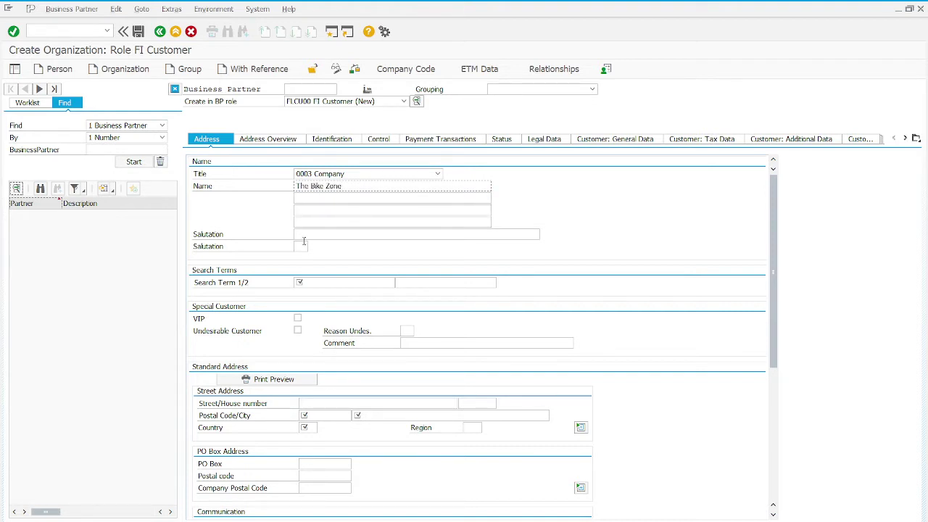
{"action": "left_click", "coordinate": [304, 281]}
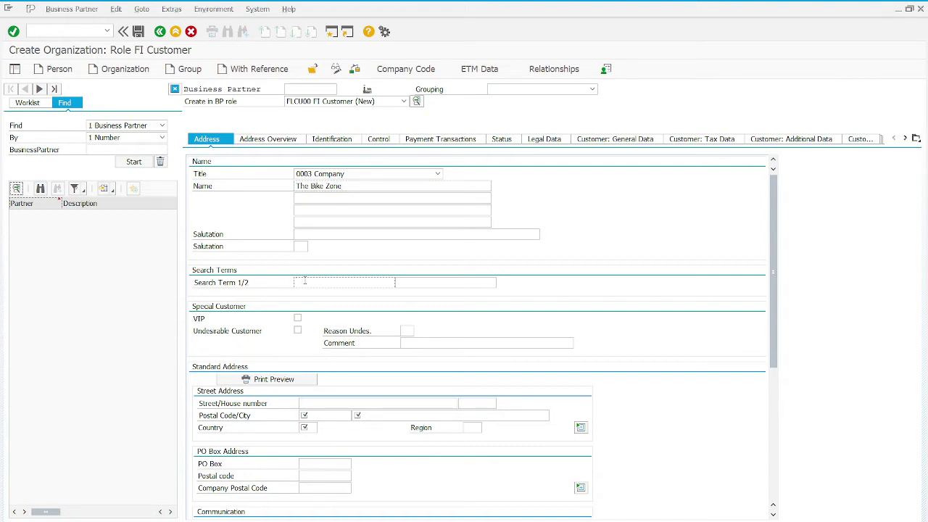
{"action": "type", "text": "1005"}
Fill in the street address, postal code and city in the organization's standard address.
{"action": "left_click", "coordinate": [309, 402]}
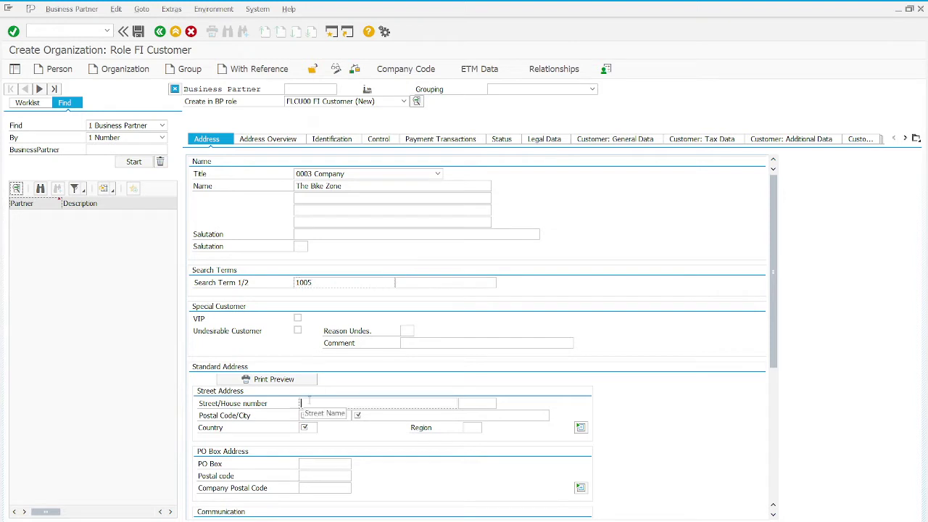
{"action": "type", "text": "2144"}
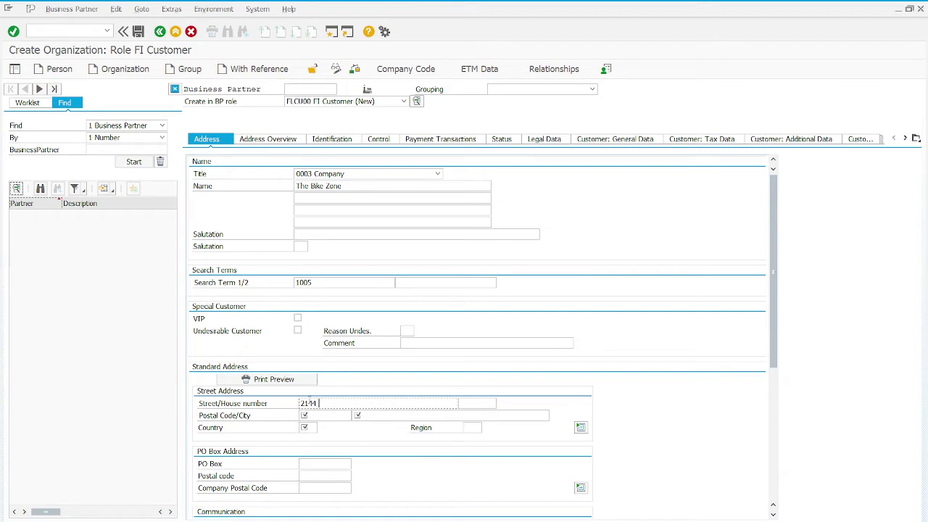
{"action": "type", "text": " N Orange Ave"}
{"action": "left_click", "coordinate": [311, 415]}
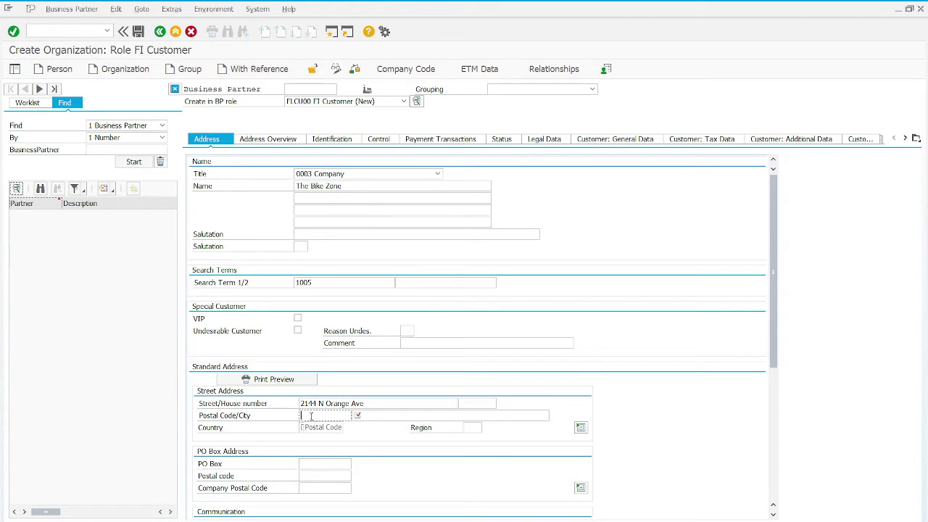
{"action": "type", "text": "3"}
{"action": "key", "text": "Down"}
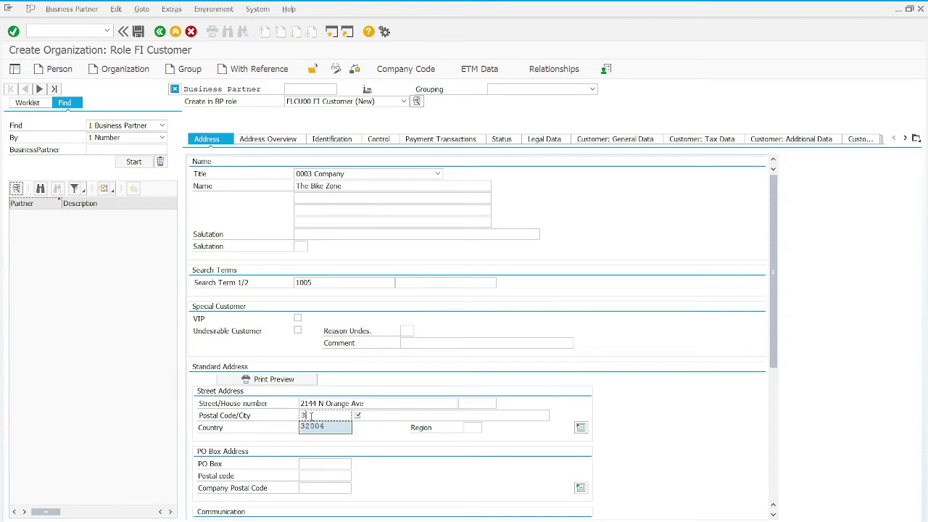
{"action": "key", "text": "Return"}
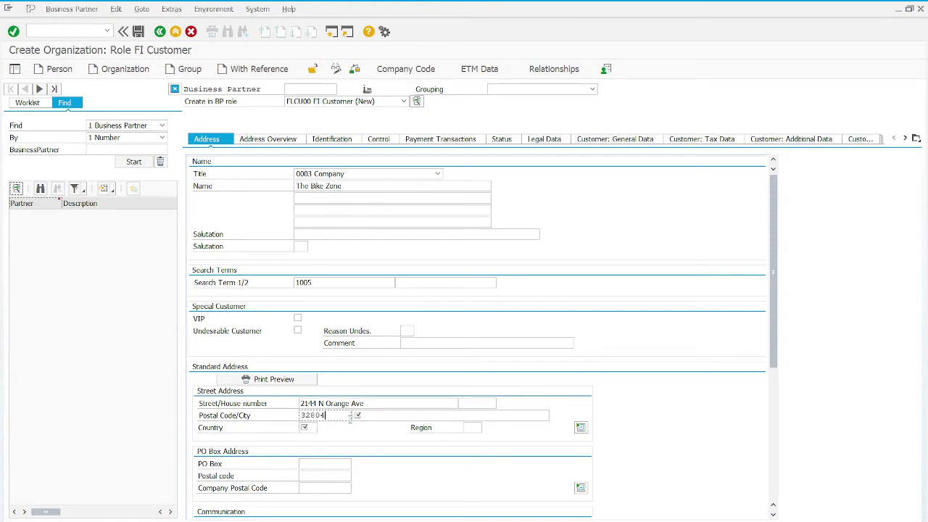
{"action": "left_click", "coordinate": [373, 417]}
{"action": "type", "text": "O"}
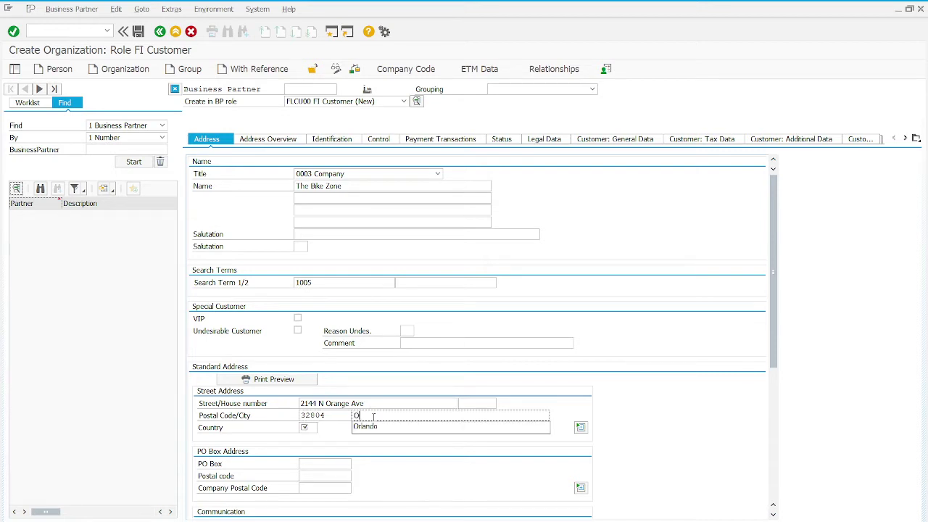
{"action": "key", "text": "Down"}
{"action": "key", "text": "Return"}
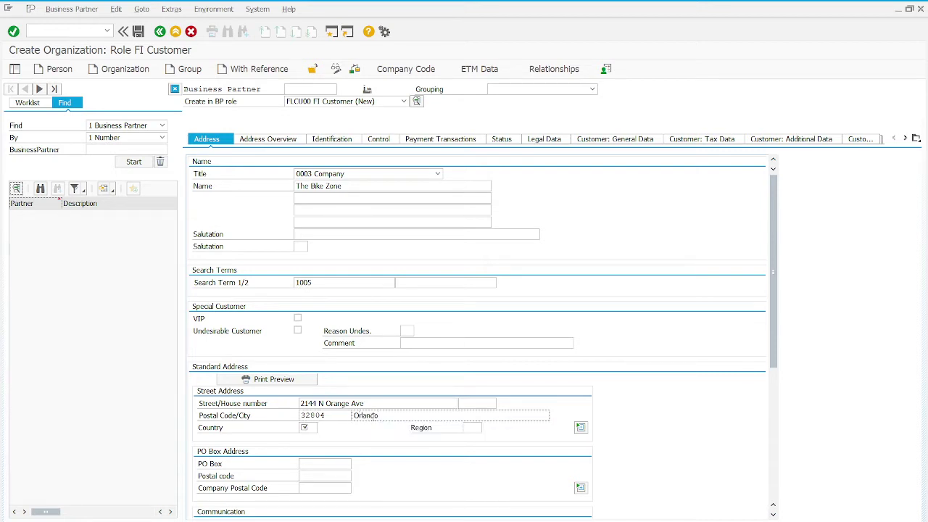
Set the standard address's country to US and its region to FL.
{"action": "left_click", "coordinate": [308, 427]}
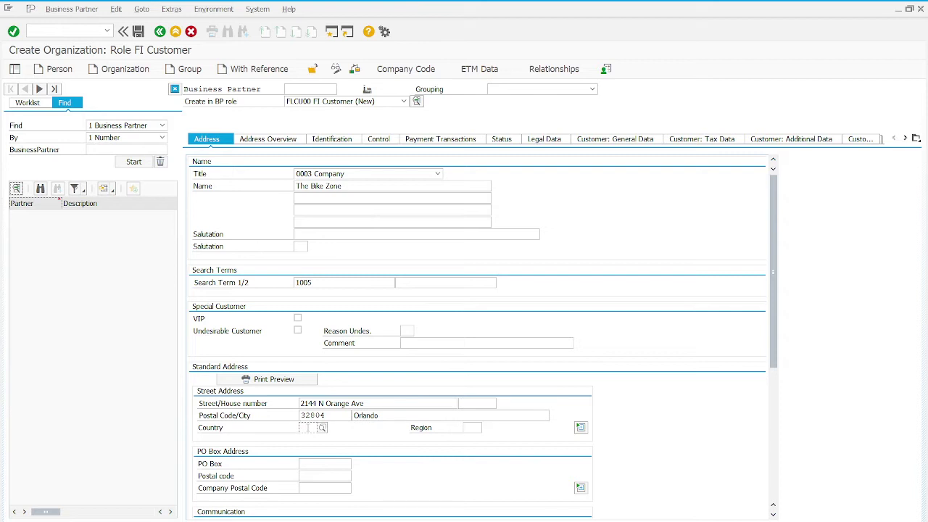
{"action": "type", "text": "US"}
{"action": "left_click", "coordinate": [476, 427]}
{"action": "type", "text": "FL"}
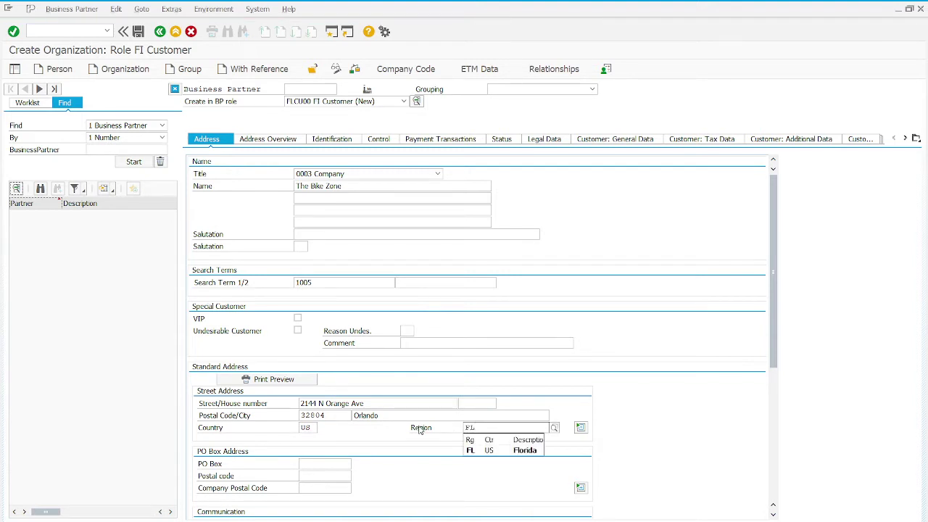
{"action": "key", "text": "Return"}
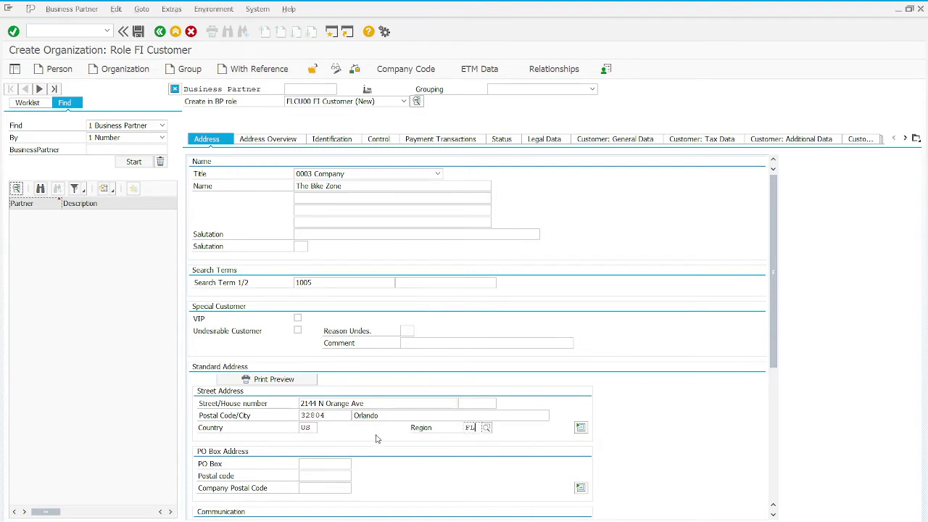
Set the organization's communication language to EN English.
{"action": "scroll", "coordinate": [376, 438], "scroll_direction": "down", "scroll_amount": 1}
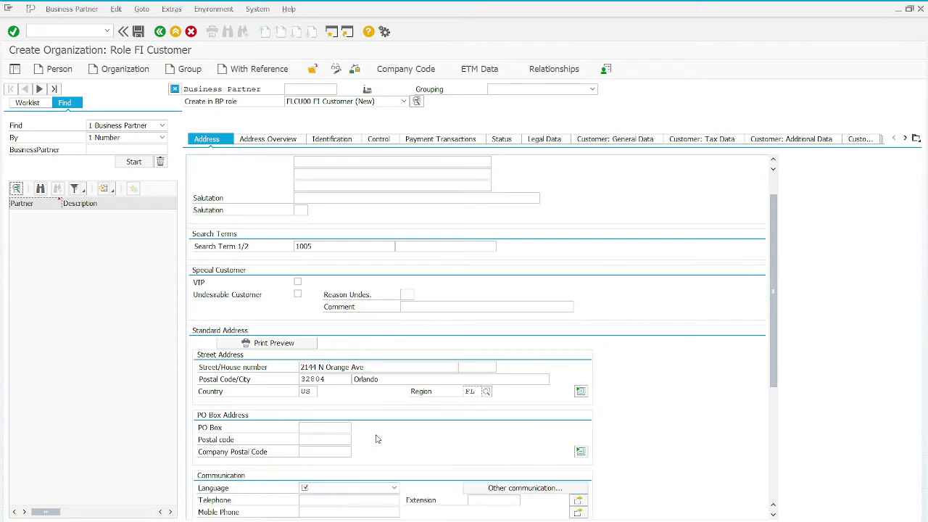
{"action": "left_click", "coordinate": [327, 489]}
{"action": "scroll", "coordinate": [332, 511], "scroll_direction": "down", "scroll_amount": 3}
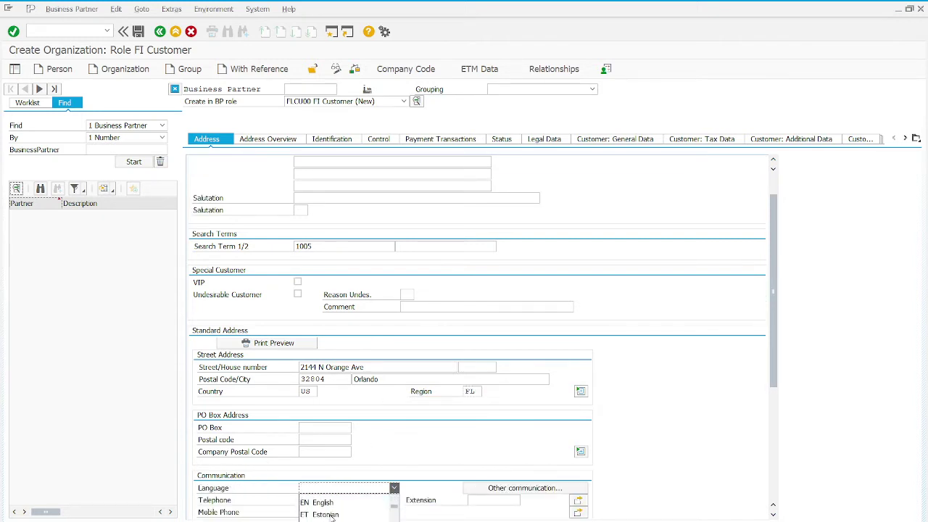
{"action": "scroll", "coordinate": [331, 515], "scroll_direction": "down", "scroll_amount": 2}
{"action": "scroll", "coordinate": [331, 518], "scroll_direction": "up", "scroll_amount": 3}
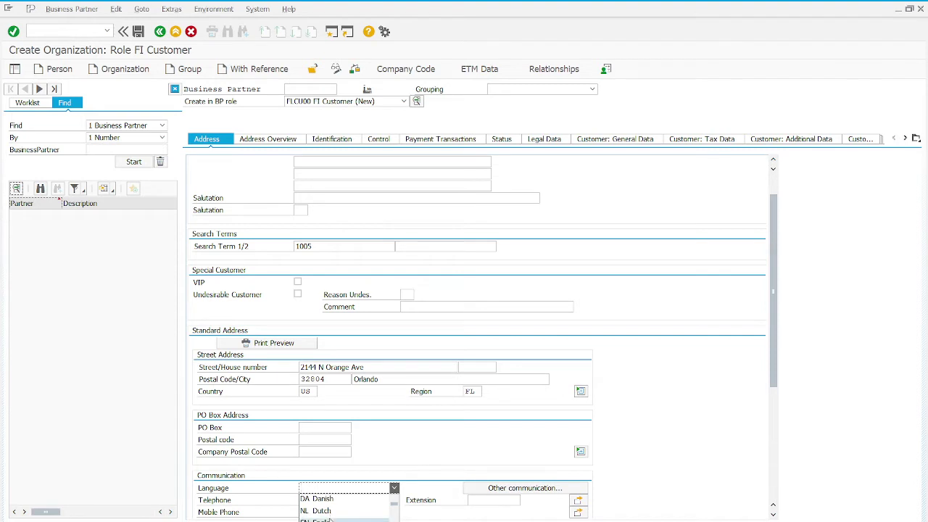
{"action": "left_click", "coordinate": [331, 520]}
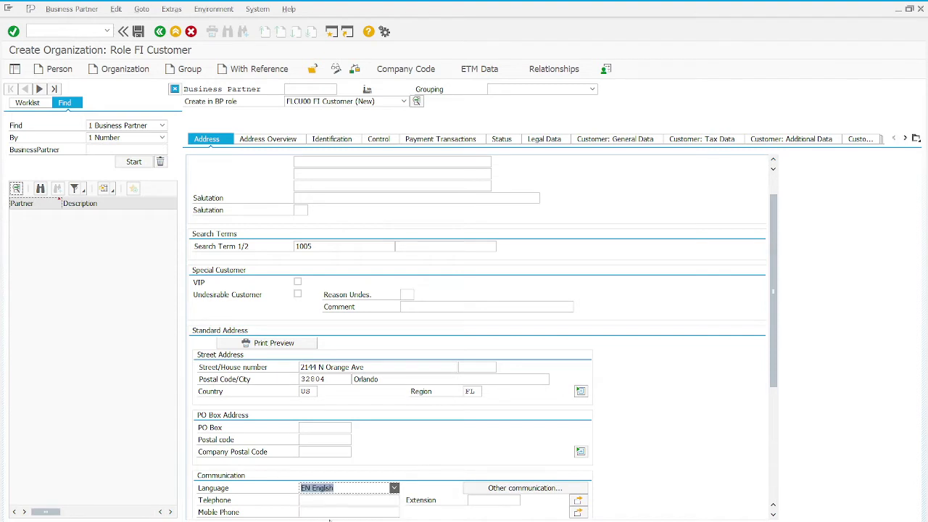
{"action": "left_click", "coordinate": [580, 392]}
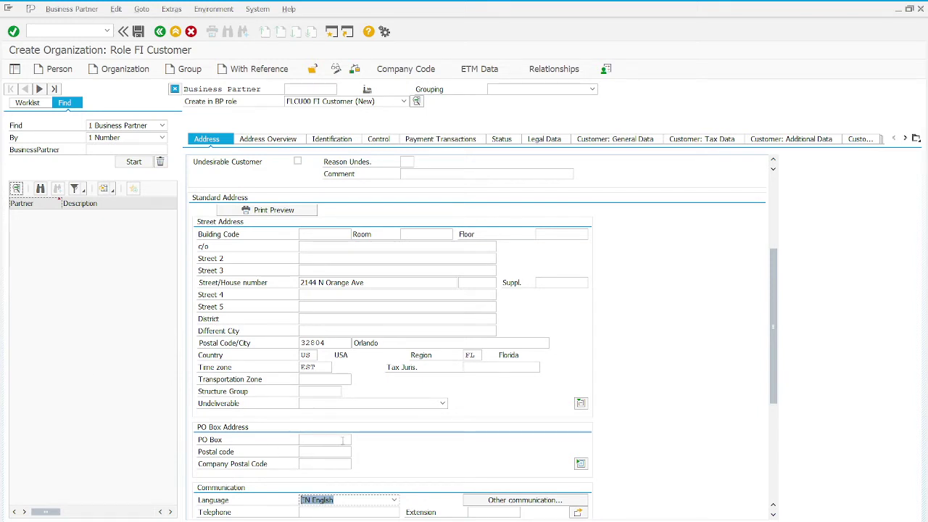
{"action": "left_click", "coordinate": [329, 380]}
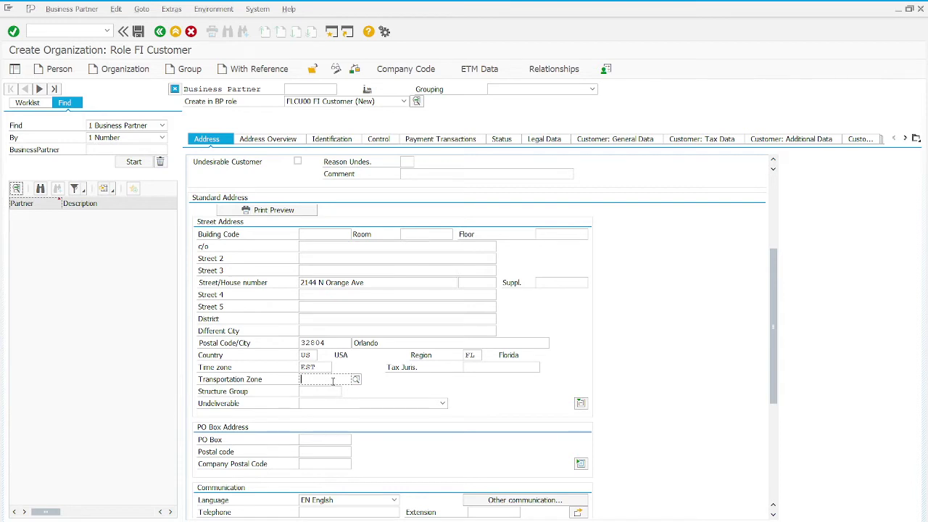
{"action": "left_click", "coordinate": [356, 380]}
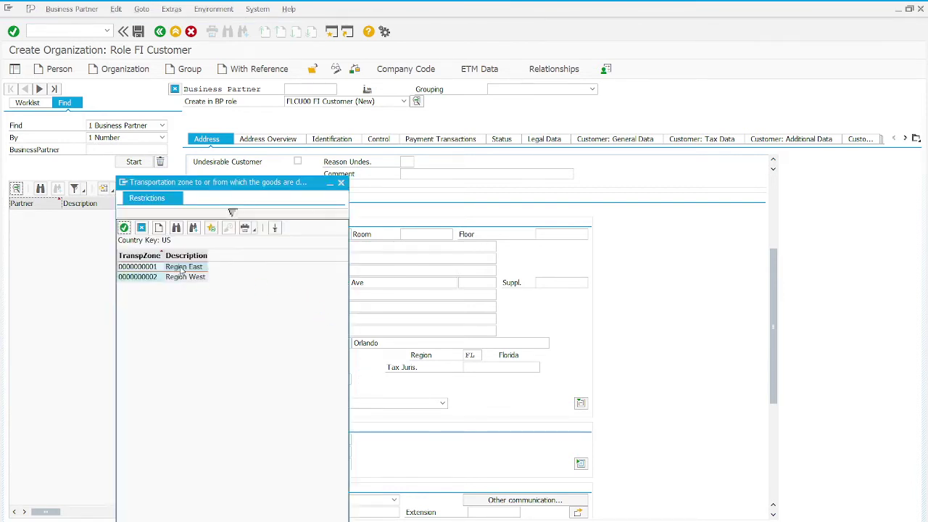
{"action": "double_click", "coordinate": [181, 268]}
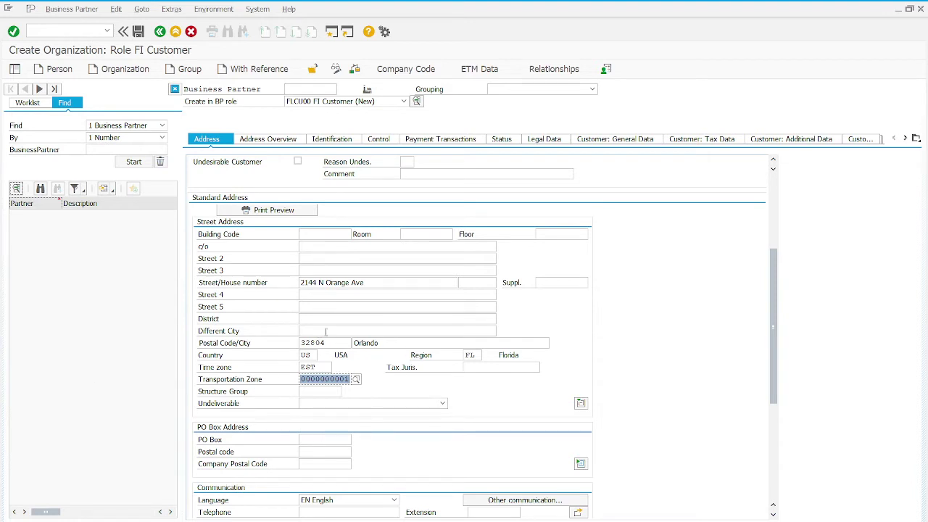
Open the customer's company code data and assign company code US00, confirming the entry.
{"action": "left_click", "coordinate": [410, 69]}
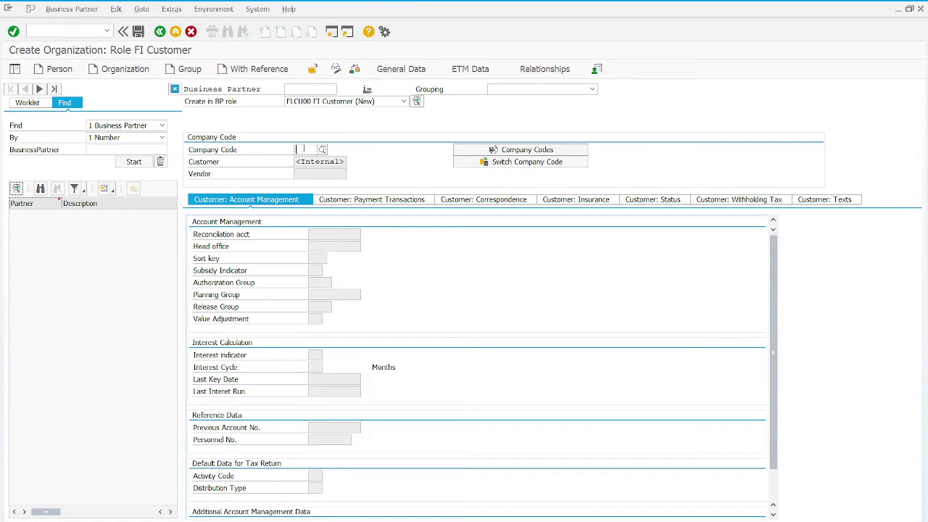
{"action": "type", "text": "US"}
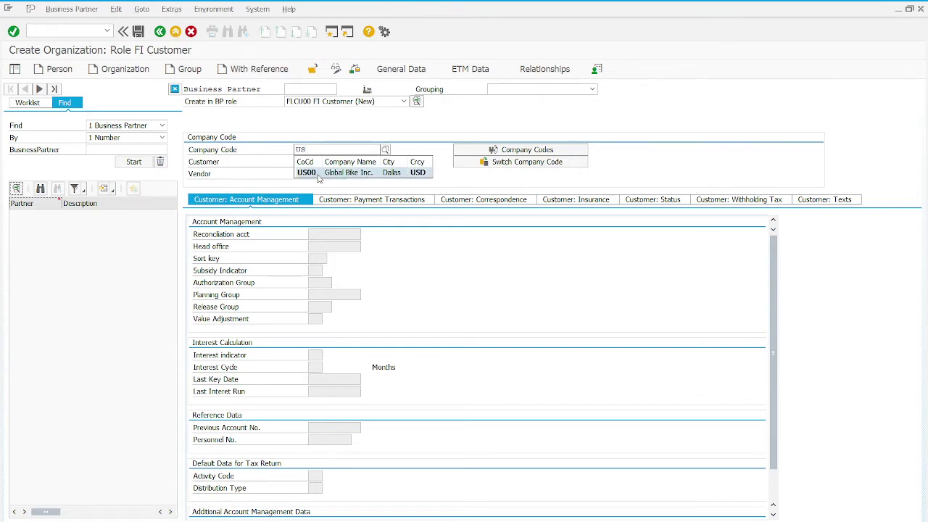
{"action": "left_click", "coordinate": [319, 172]}
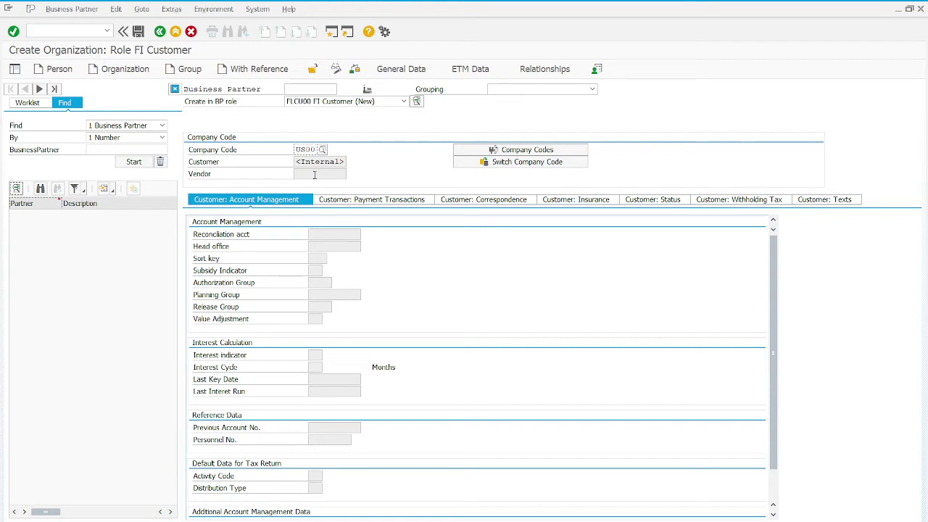
{"action": "left_click", "coordinate": [13, 32]}
{"action": "left_click", "coordinate": [13, 32]}
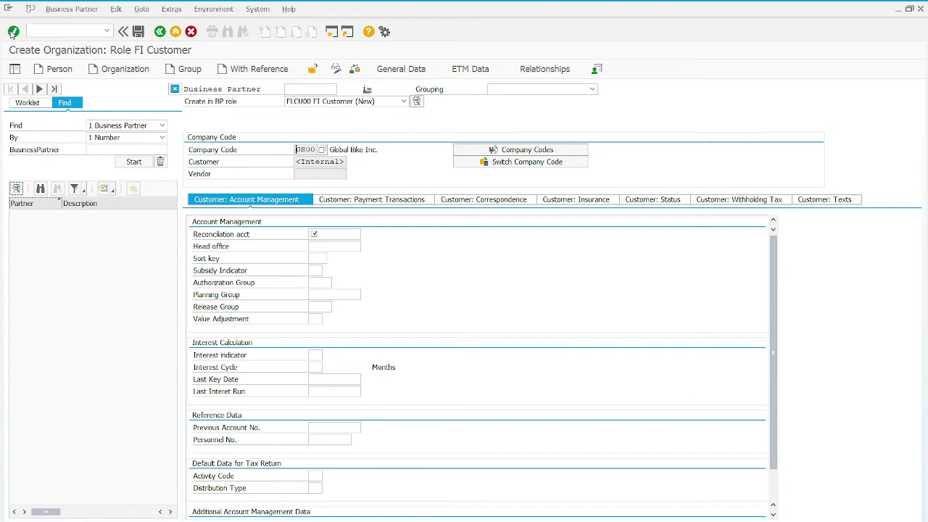
Set the customer's reconciliation account to 110000 and the sort key to 001 in the account management data.
{"action": "left_click", "coordinate": [327, 237]}
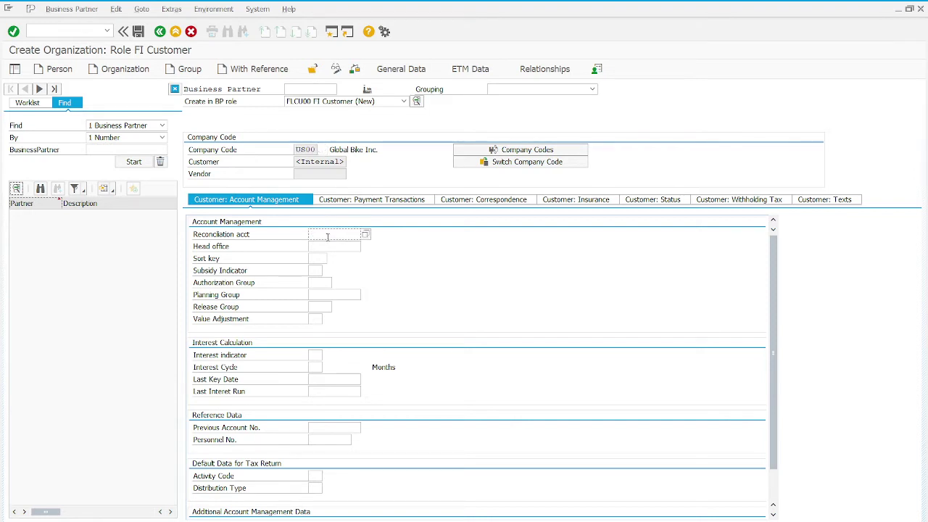
{"action": "type", "text": "1"}
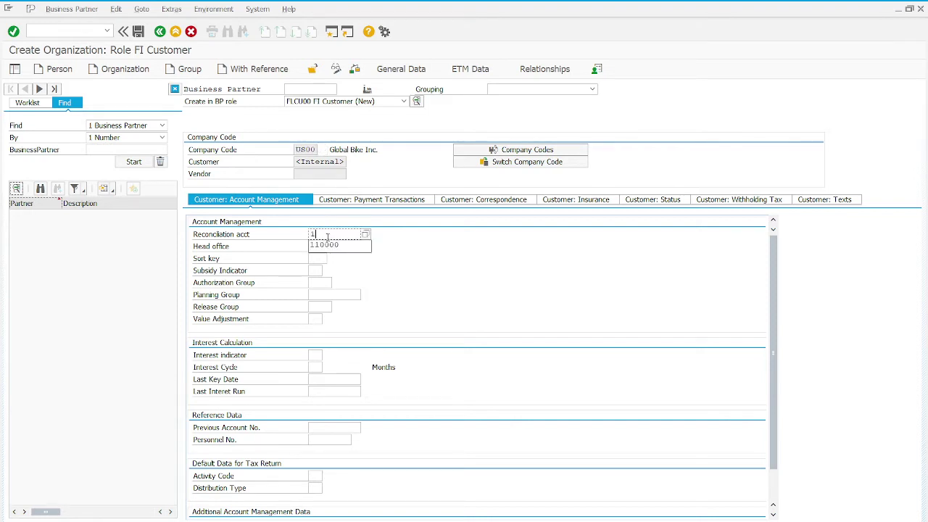
{"action": "key", "text": "Down"}
{"action": "key", "text": "Return"}
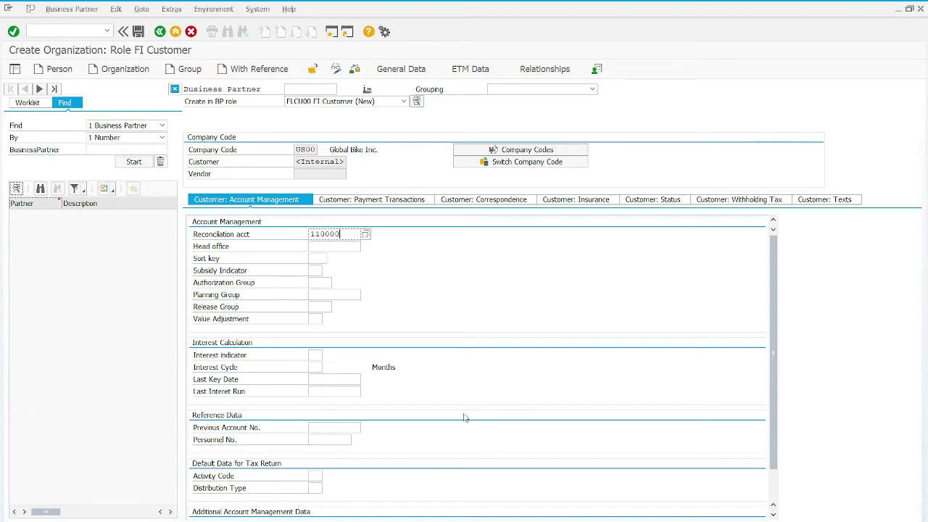
{"action": "left_click", "coordinate": [321, 258]}
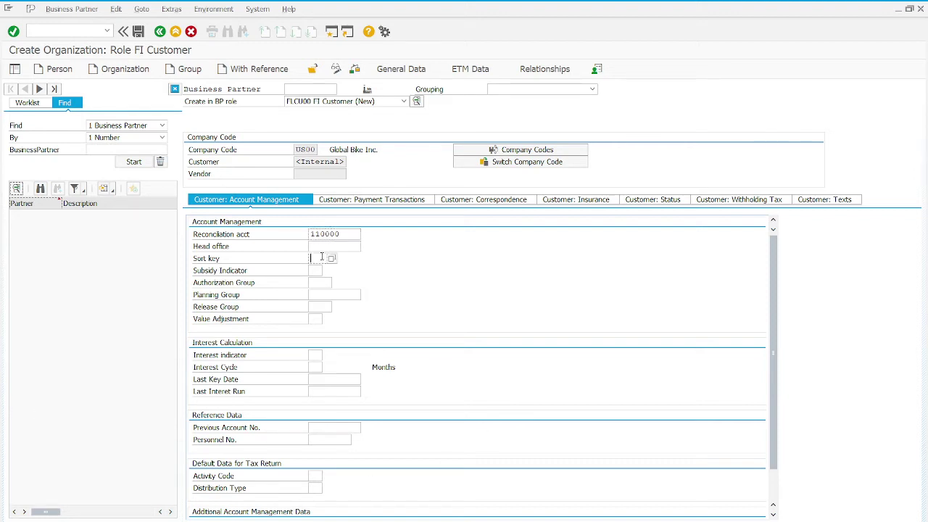
{"action": "type", "text": "0"}
{"action": "left_click", "coordinate": [319, 269]}
{"action": "key", "text": "alt+Tab"}
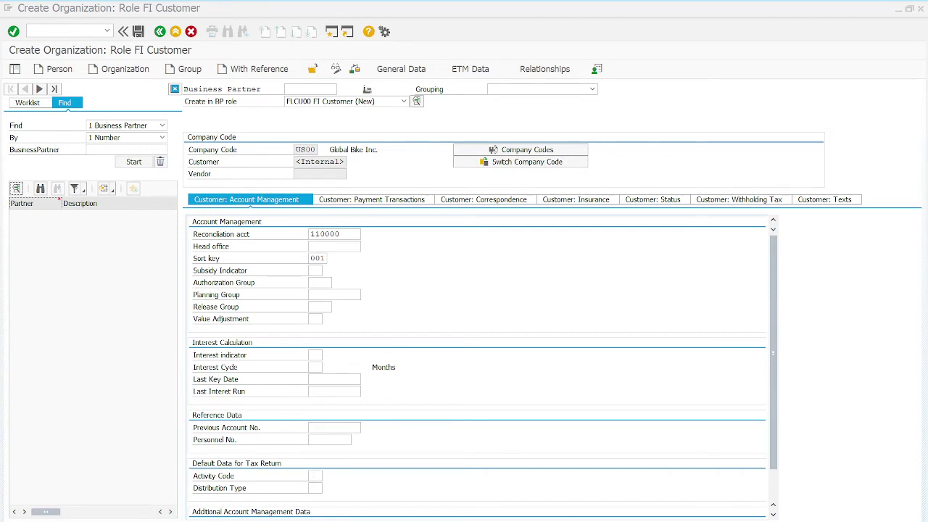
Set the customer's company code payment terms to 0001, payable immediately due net, and validate the entry.
{"action": "left_click", "coordinate": [392, 202]}
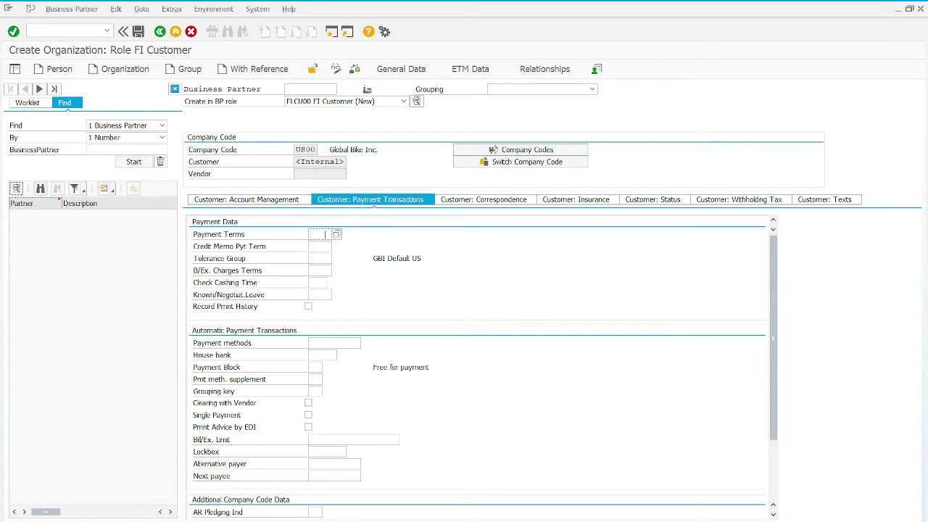
{"action": "type", "text": "0"}
{"action": "key", "text": "Down"}
{"action": "key", "text": "Return"}
{"action": "key", "text": "Return"}
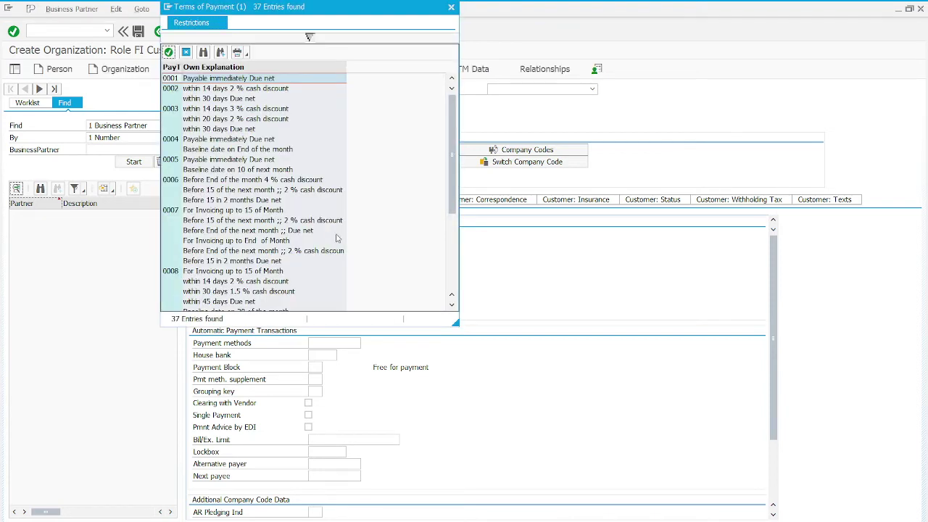
{"action": "double_click", "coordinate": [265, 78]}
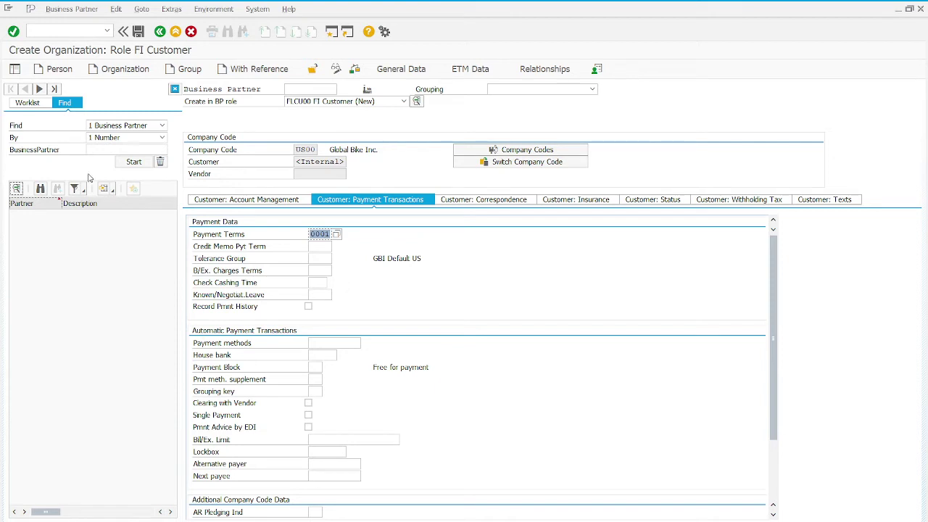
{"action": "left_click", "coordinate": [14, 31]}
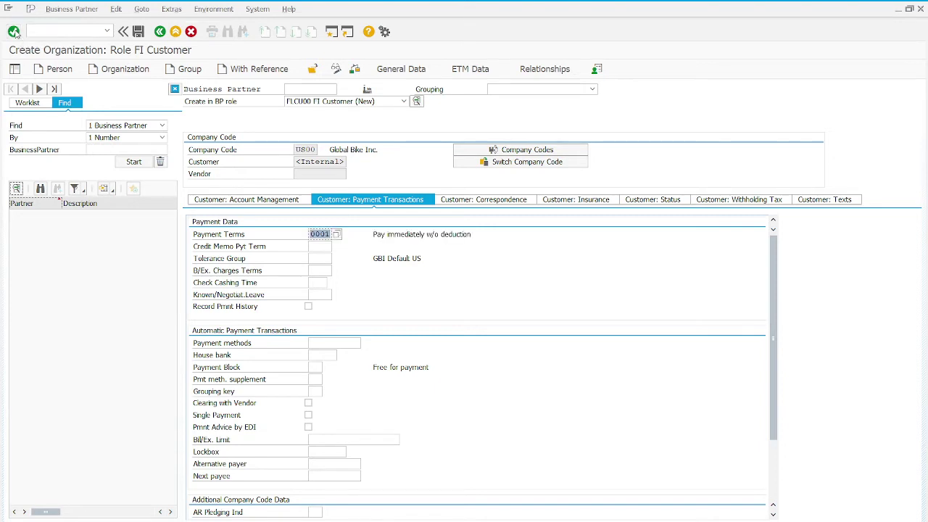
Change the business partner role to FLCU01 Customer, saving the partner in the FI Customer role first.
{"action": "left_click", "coordinate": [362, 103]}
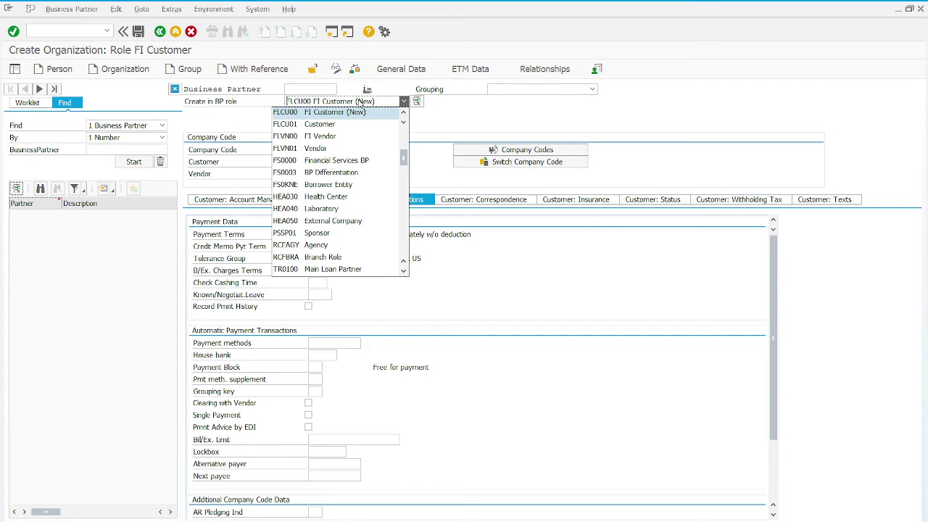
{"action": "left_click", "coordinate": [353, 126]}
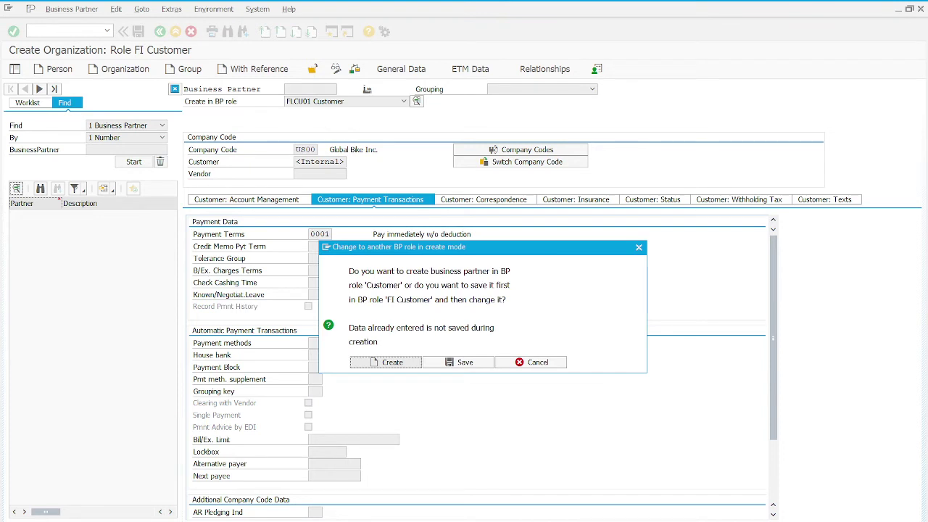
{"action": "left_click", "coordinate": [465, 361]}
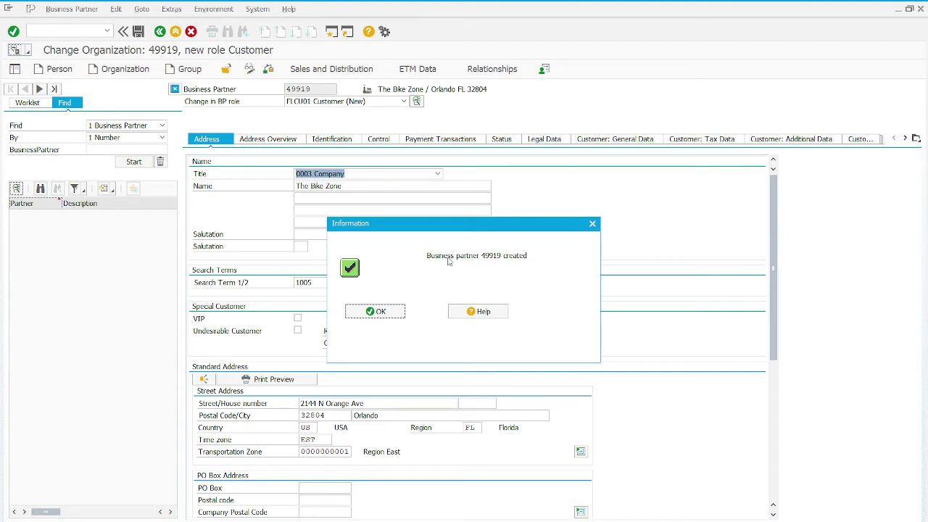
{"action": "left_click", "coordinate": [390, 313]}
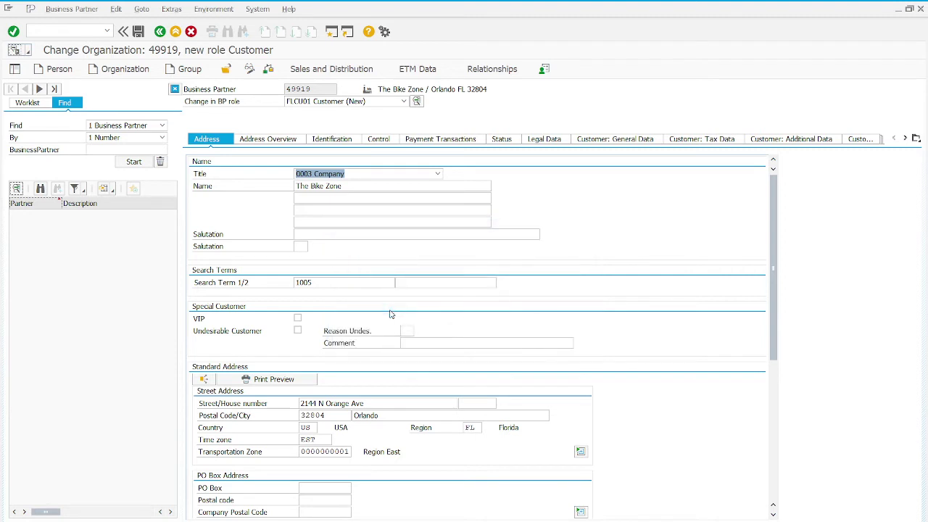
Open the sales and distribution data and assign sales organization UE00, distribution channel WH and division BI.
{"action": "left_click", "coordinate": [342, 74]}
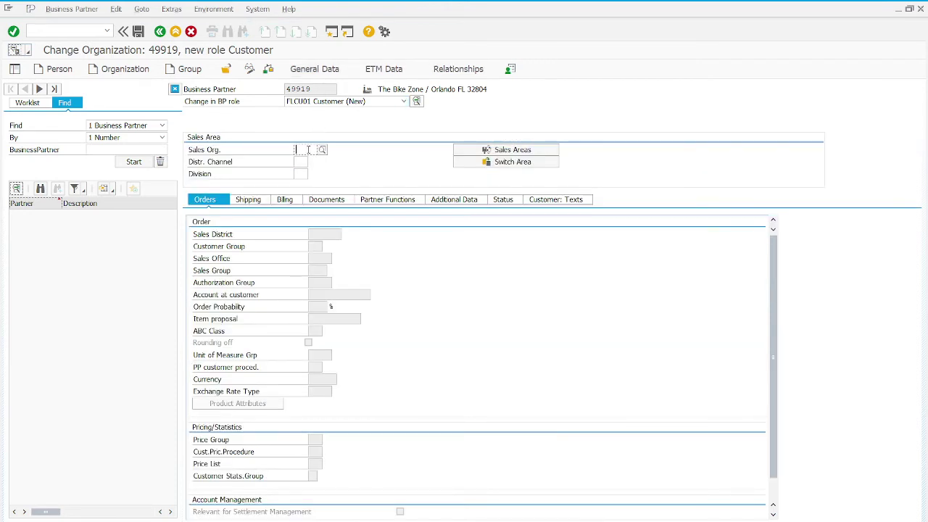
{"action": "type", "text": "UE00"}
{"action": "key", "text": "Tab"}
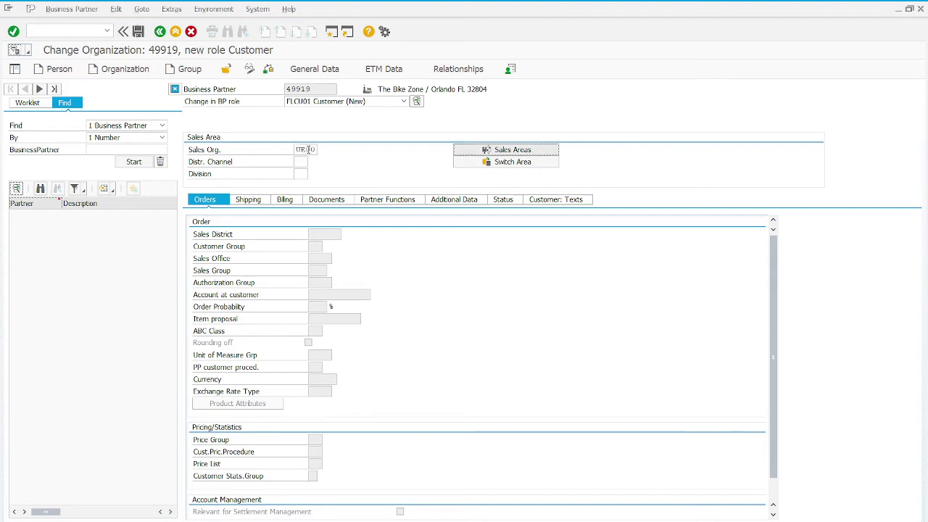
{"action": "key", "text": "Tab"}
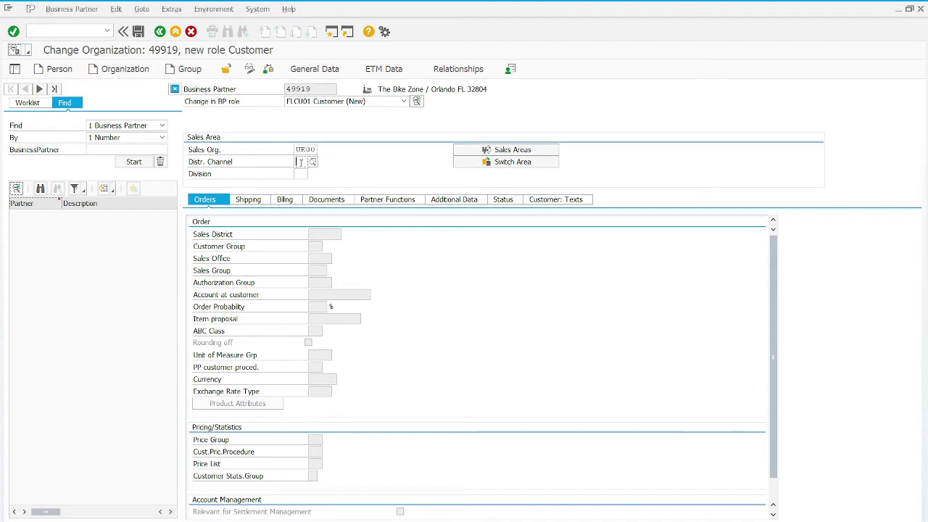
{"action": "type", "text": "WH"}
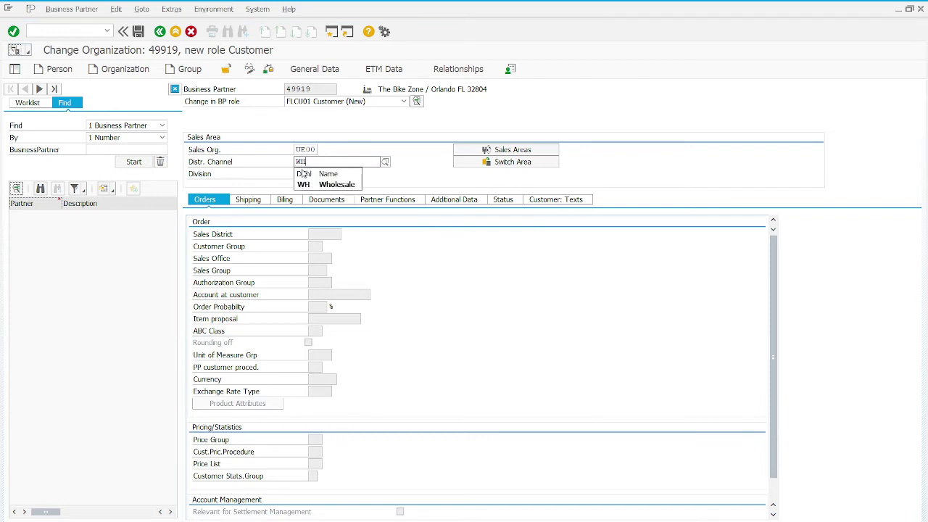
{"action": "left_click", "coordinate": [294, 175]}
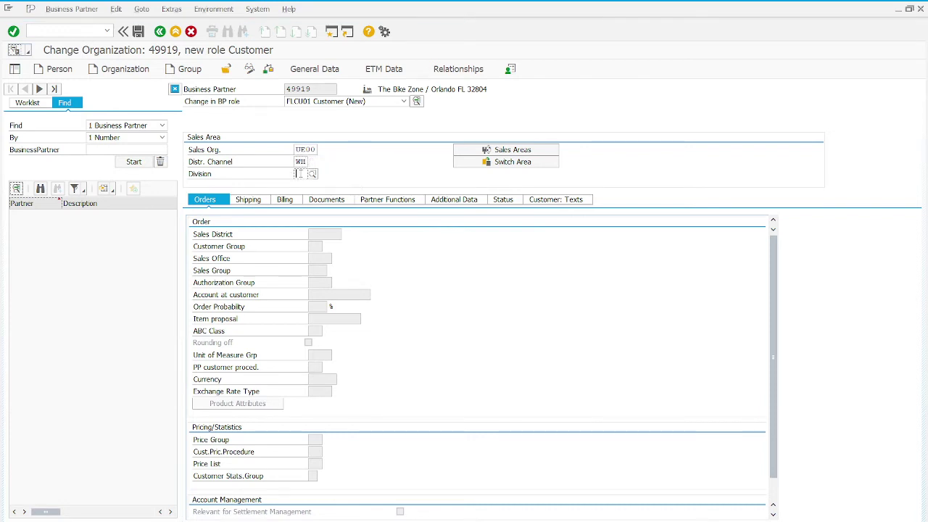
{"action": "type", "text": "B1"}
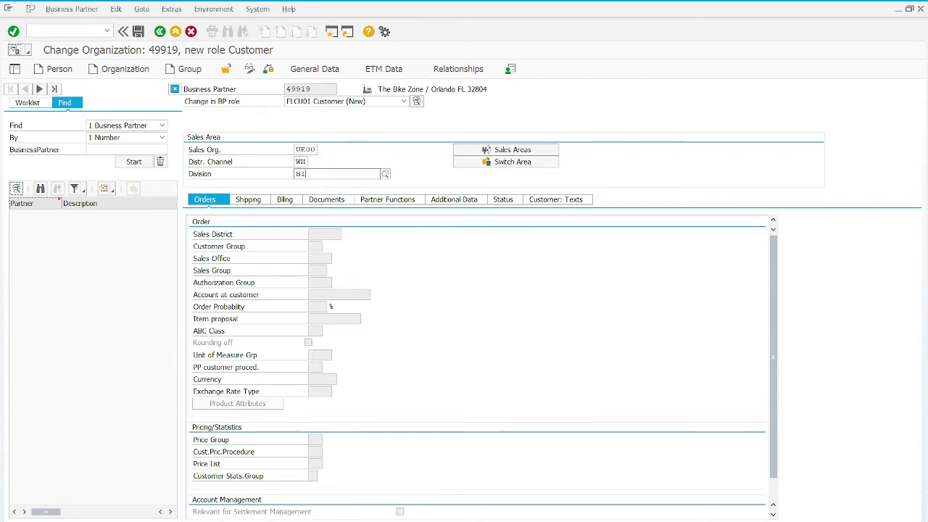
{"action": "left_click", "coordinate": [286, 178]}
{"action": "left_click", "coordinate": [13, 31]}
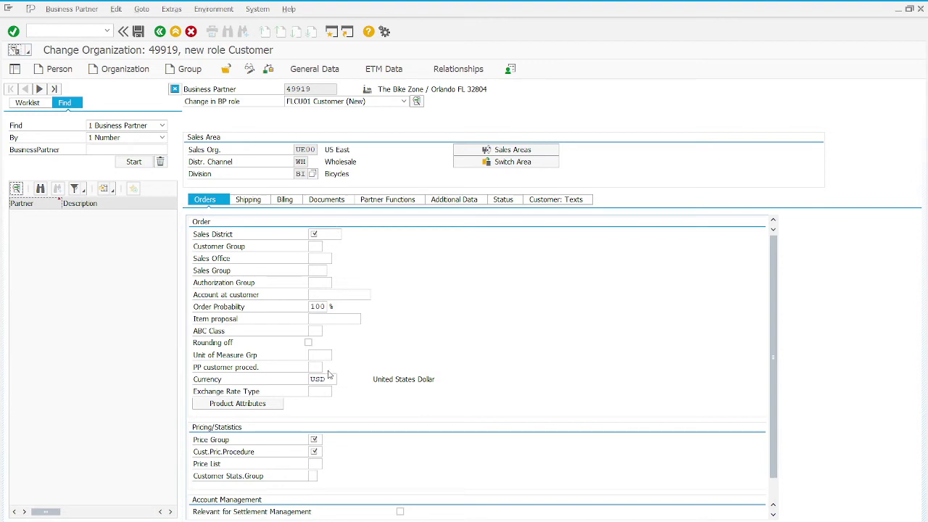
Set the sales district to US0003 and fill in the required price group and customer pricing procedure in the order data.
{"action": "left_click", "coordinate": [324, 236]}
{"action": "type", "text": "U"}
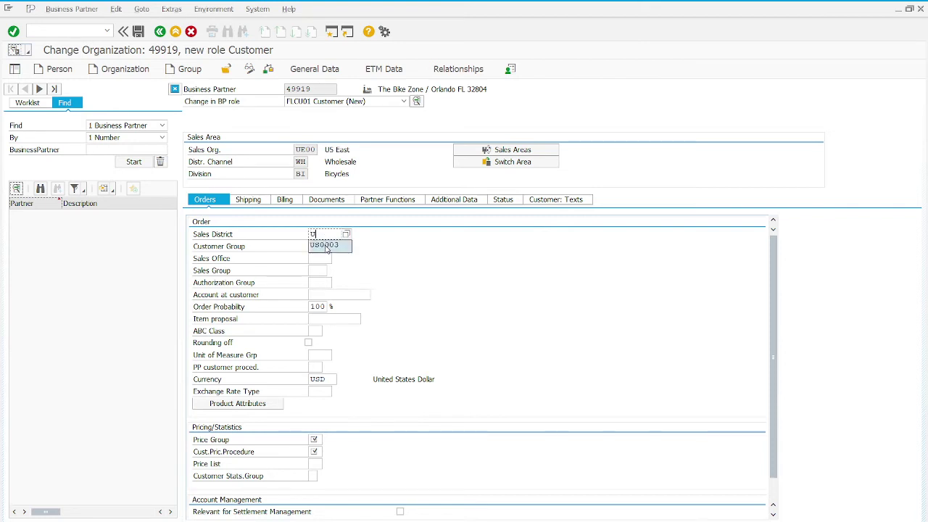
{"action": "left_click", "coordinate": [326, 246]}
{"action": "left_click", "coordinate": [315, 440]}
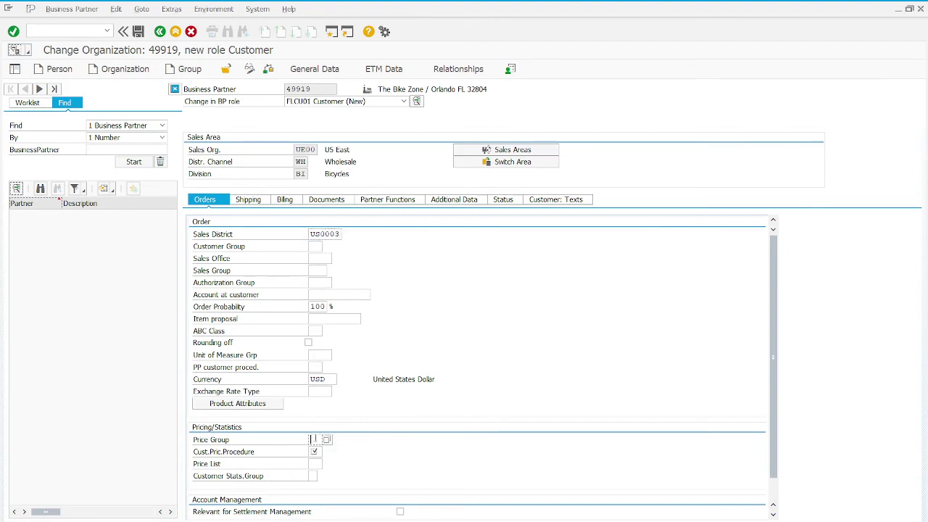
{"action": "type", "text": "0"}
{"action": "left_click", "coordinate": [322, 450]}
{"action": "key", "text": "Tab"}
{"action": "key", "text": "Return"}
Set the delivery priority to 02 Normal item and the shipping conditions to 01 in the shipping data.
{"action": "left_click", "coordinate": [248, 201]}
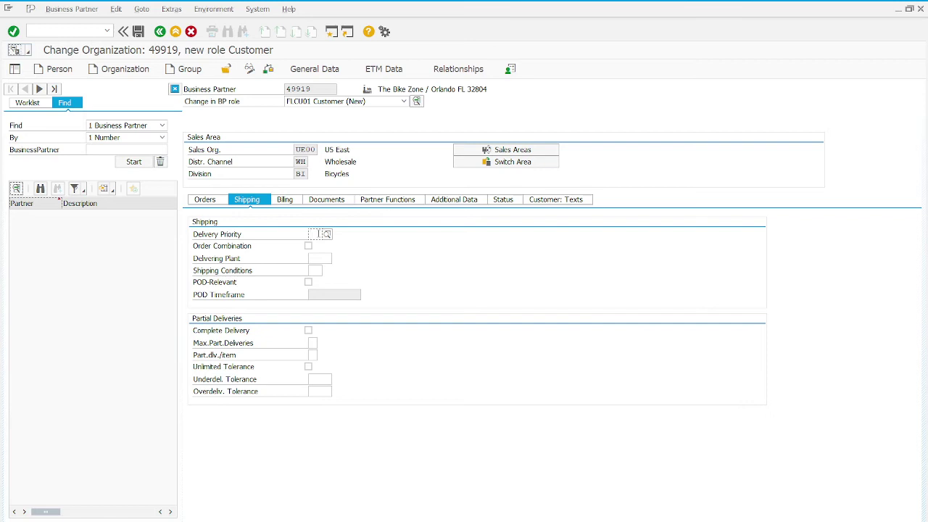
{"action": "left_click", "coordinate": [313, 234]}
{"action": "type", "text": "02"}
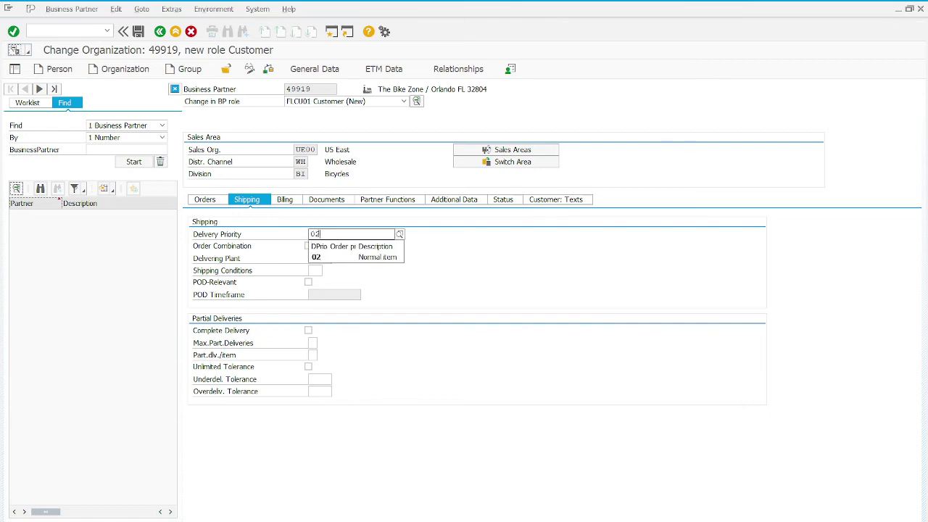
{"action": "left_click", "coordinate": [365, 261]}
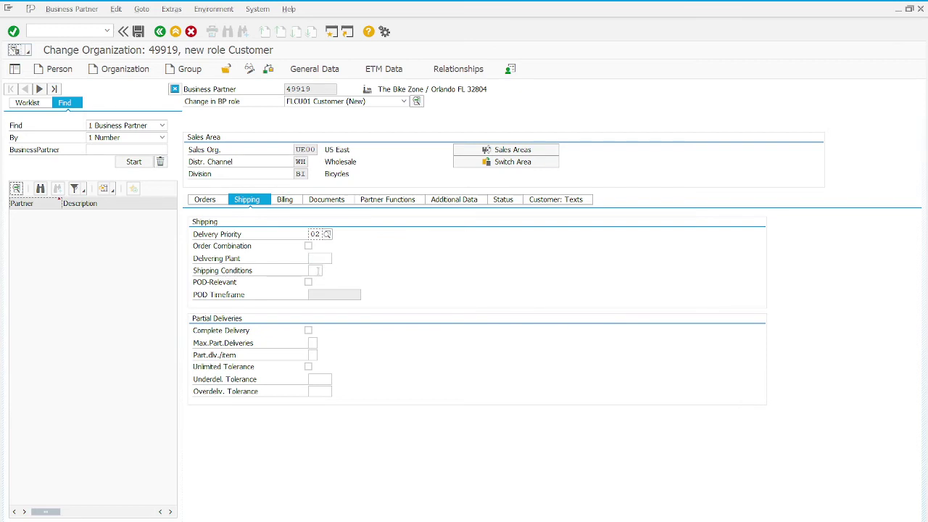
{"action": "left_click", "coordinate": [318, 271]}
{"action": "type", "text": "01"}
Set the delivering plant to MI00, DC Miami, and the maximum partial deliveries to 3.
{"action": "left_click", "coordinate": [328, 257]}
{"action": "type", "text": "MI00"}
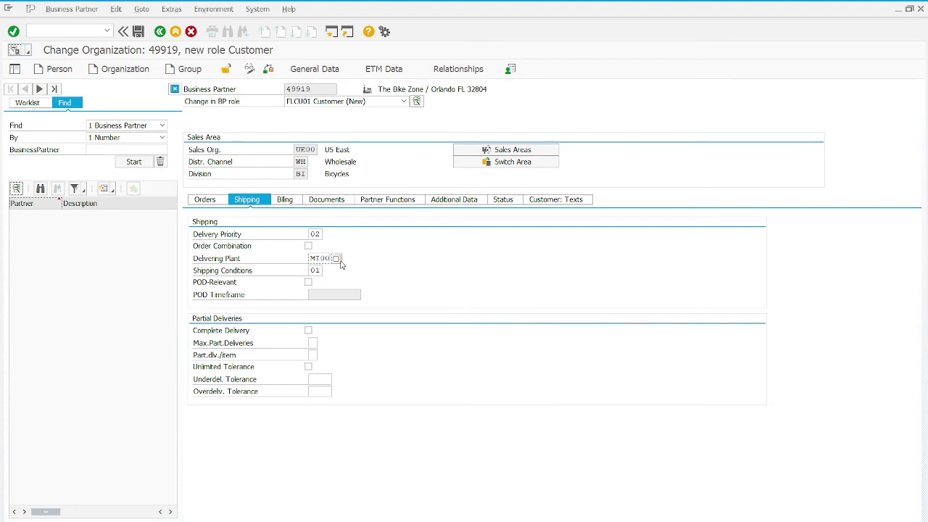
{"action": "key", "text": "Return"}
{"action": "key", "text": "F4"}
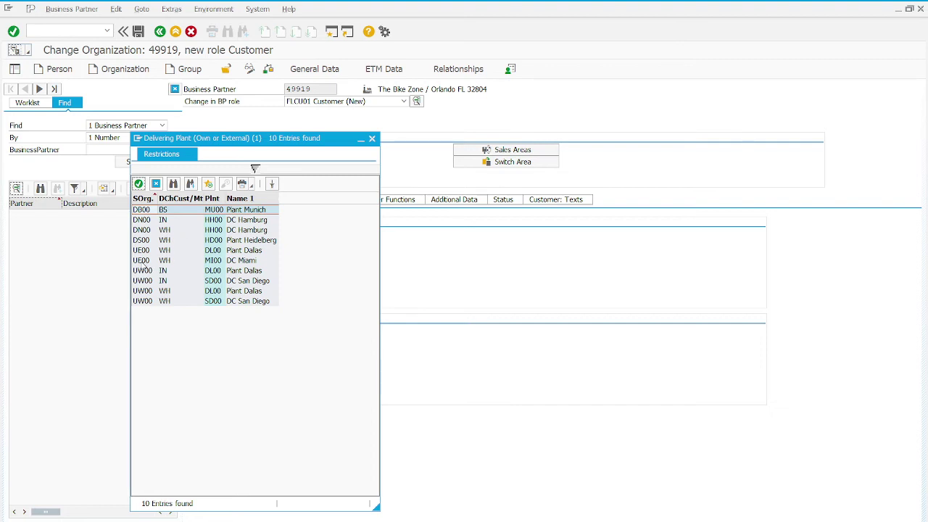
{"action": "left_click", "coordinate": [215, 263]}
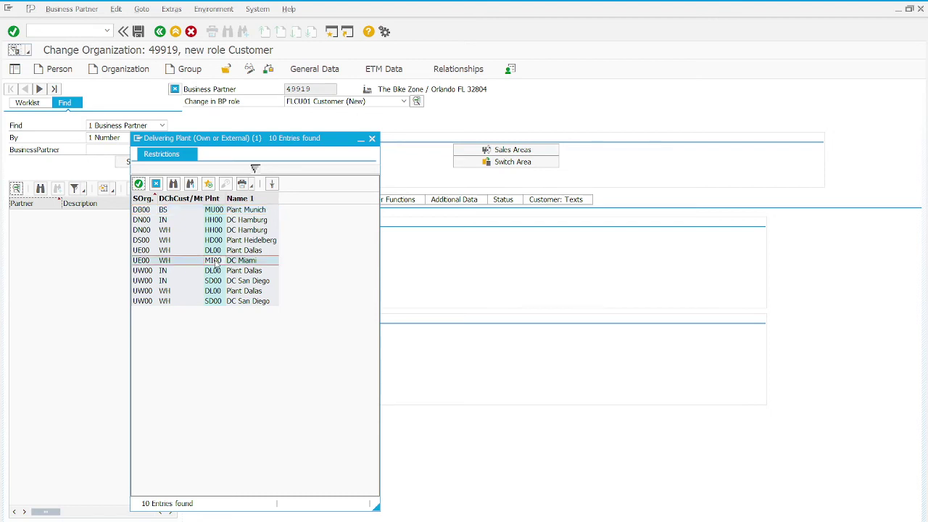
{"action": "double_click", "coordinate": [215, 263]}
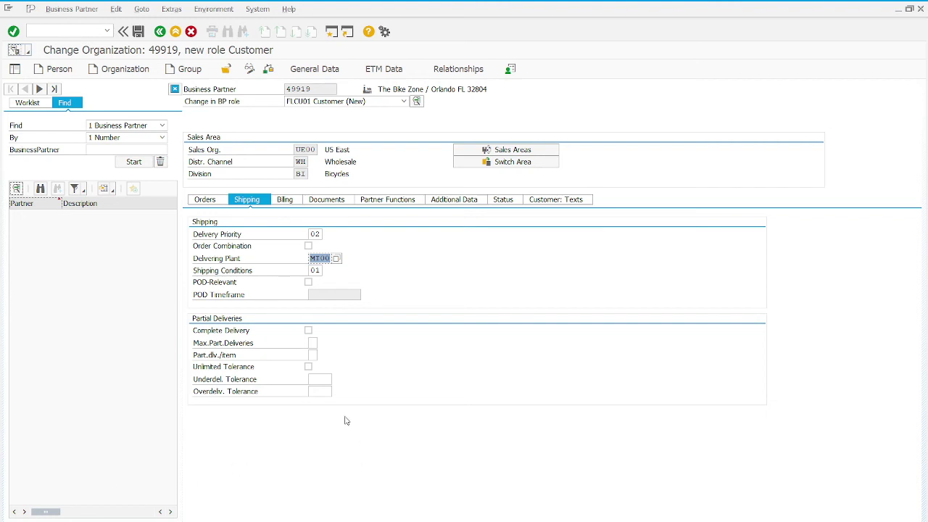
{"action": "left_click", "coordinate": [313, 343]}
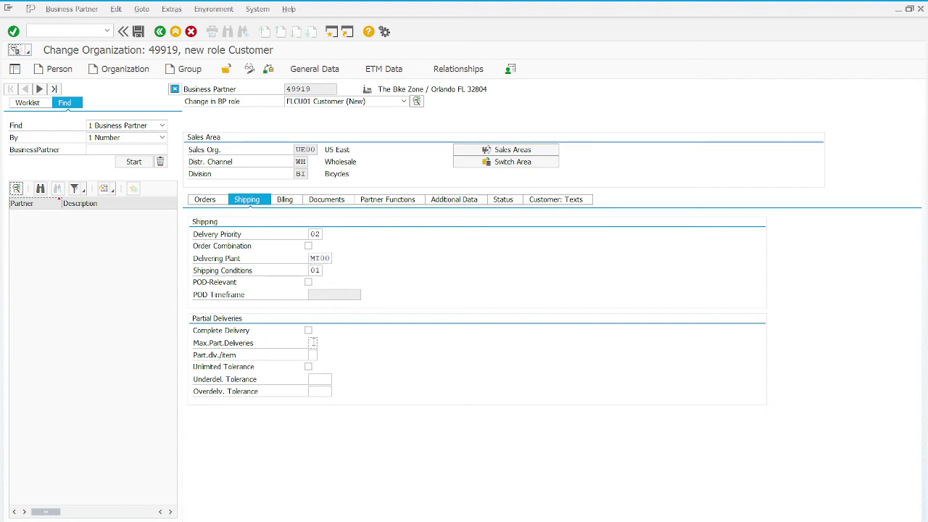
{"action": "type", "text": "3"}
Open the customer's billing data and check the available Incoterms versions without choosing one.
{"action": "left_click", "coordinate": [286, 201]}
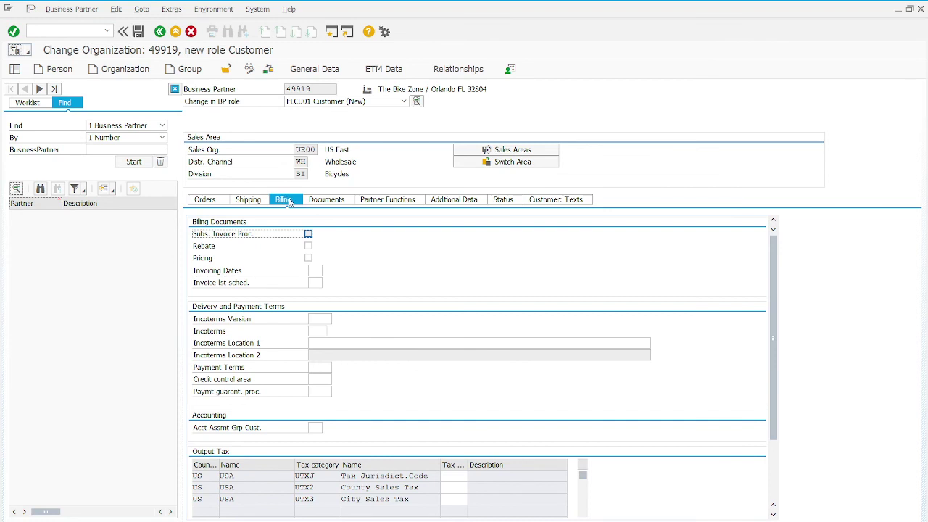
{"action": "left_click", "coordinate": [317, 320]}
{"action": "left_click", "coordinate": [335, 318]}
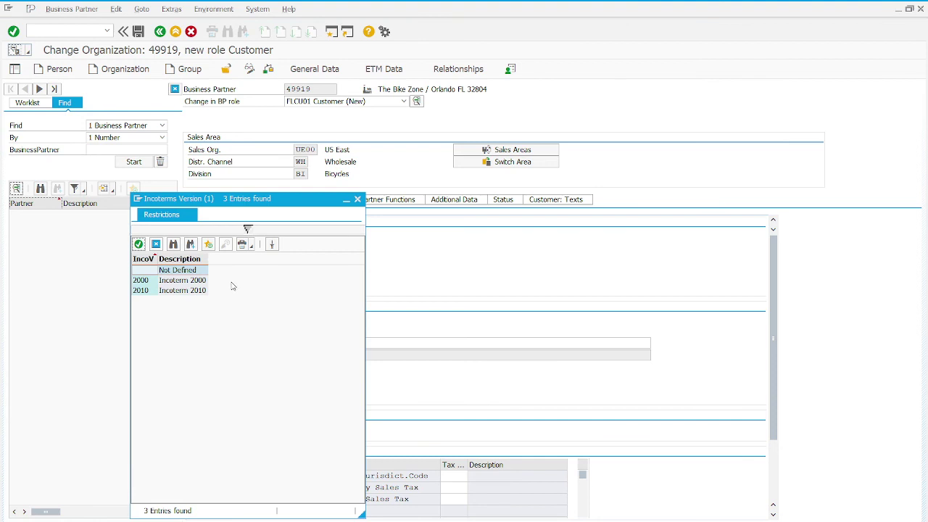
{"action": "key", "text": "Escape"}
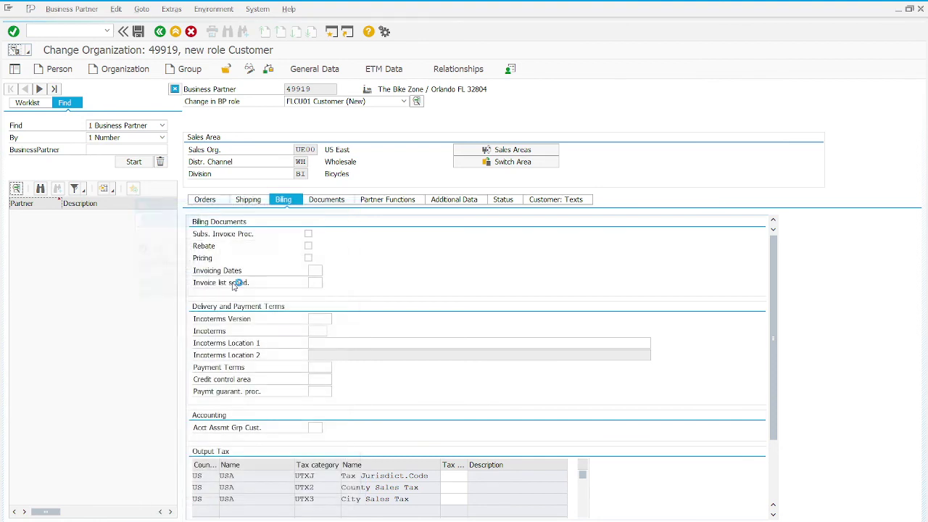
Set the Incoterms in the delivery and payment terms to UPS, United Parcel Service.
{"action": "left_click", "coordinate": [318, 330]}
{"action": "left_click", "coordinate": [334, 330]}
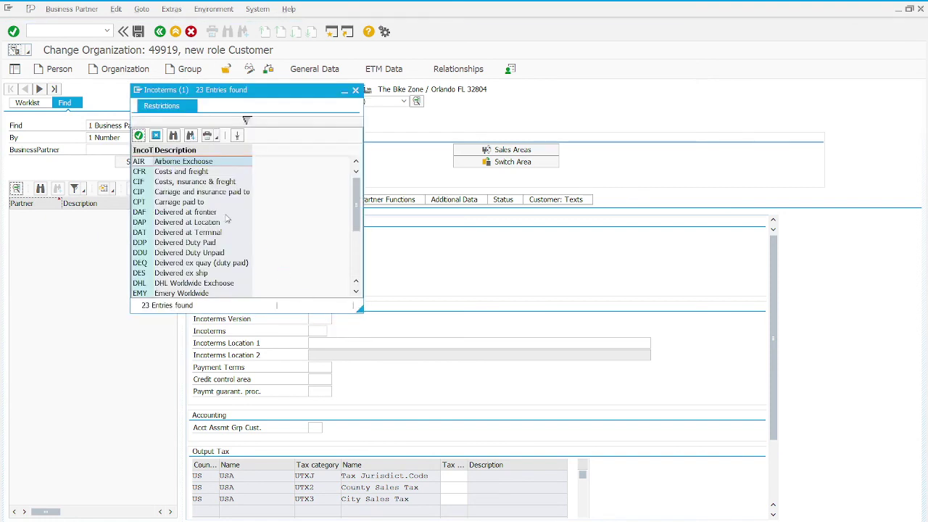
{"action": "scroll", "coordinate": [178, 280], "scroll_direction": "down", "scroll_amount": 2}
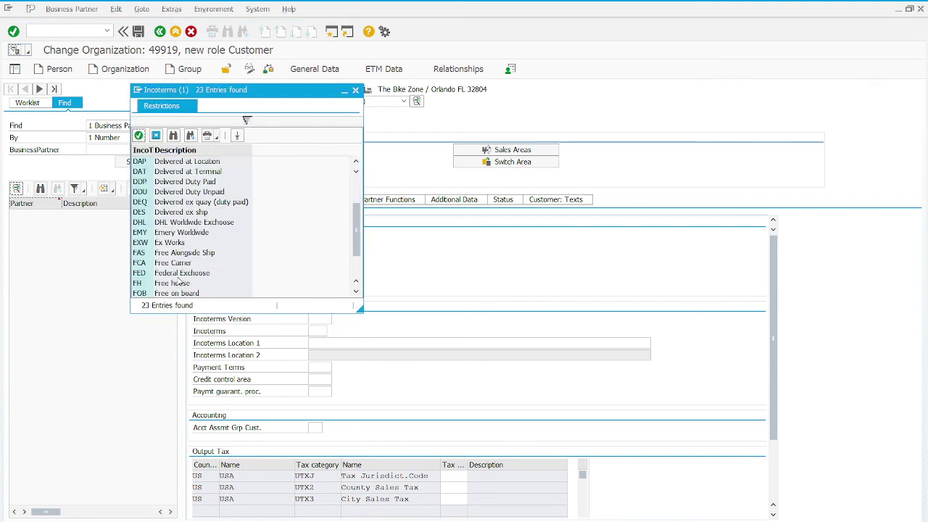
{"action": "scroll", "coordinate": [177, 293], "scroll_direction": "down", "scroll_amount": 1}
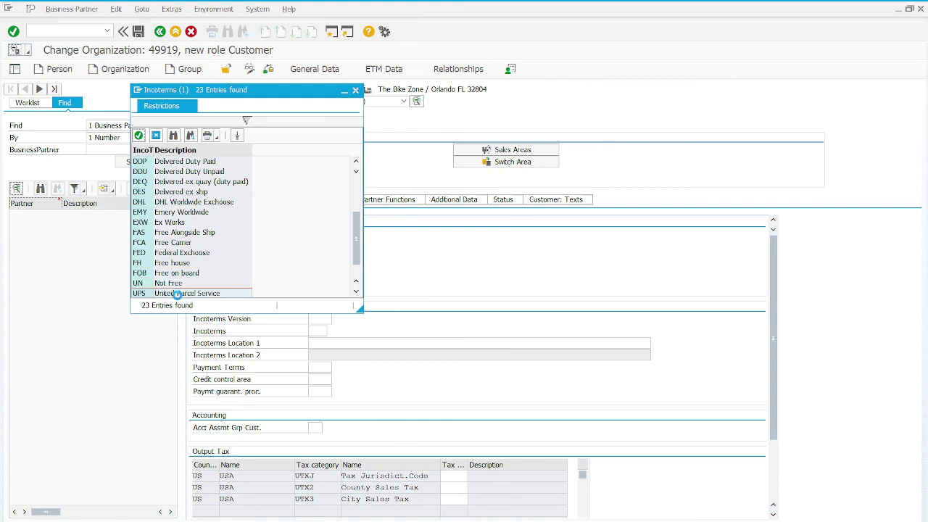
{"action": "double_click", "coordinate": [177, 293]}
{"action": "left_click", "coordinate": [341, 344]}
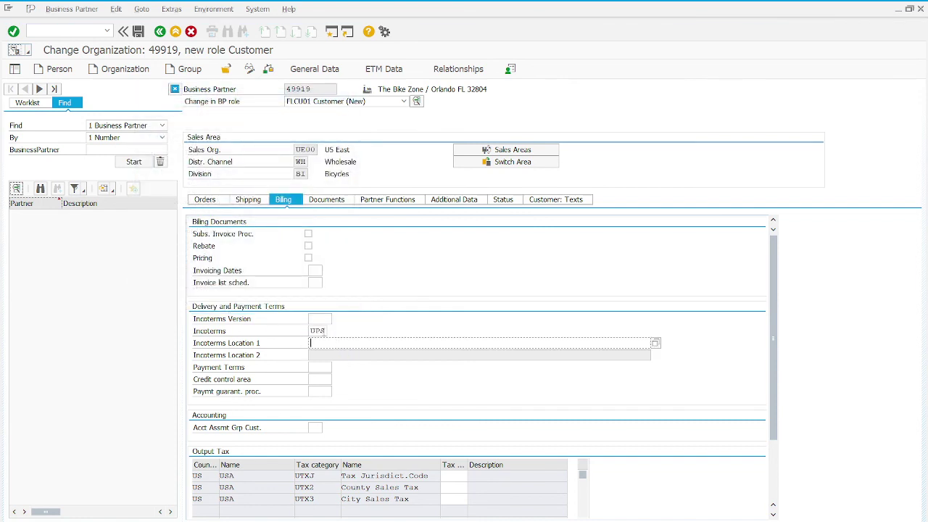
Set the Incoterms to FOB, Free on board, and enter Miami as Incoterms Location 1.
{"action": "key", "text": "Return"}
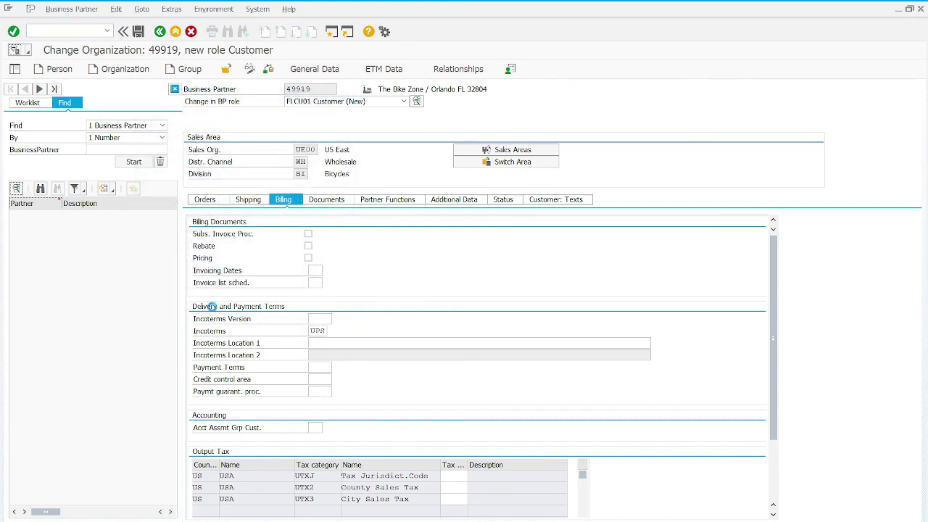
{"action": "scroll", "coordinate": [212, 288], "scroll_direction": "down", "scroll_amount": 4}
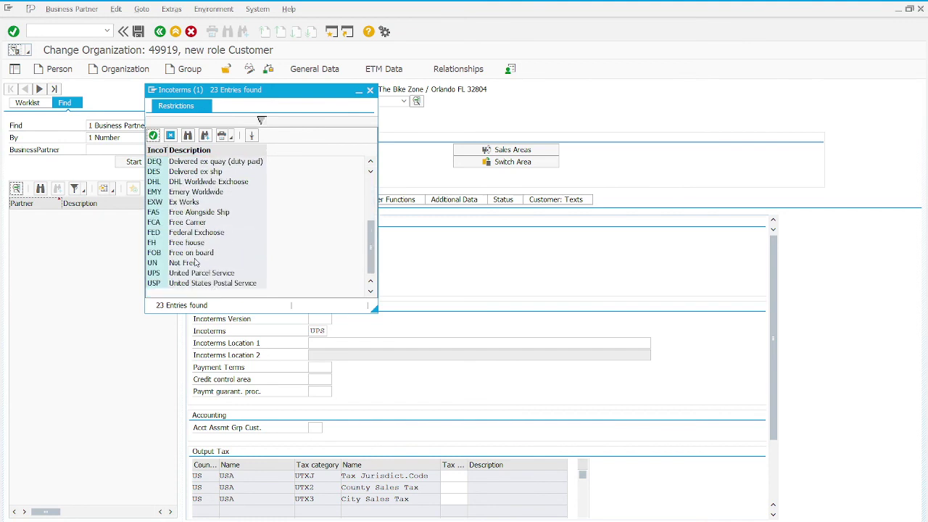
{"action": "double_click", "coordinate": [191, 252]}
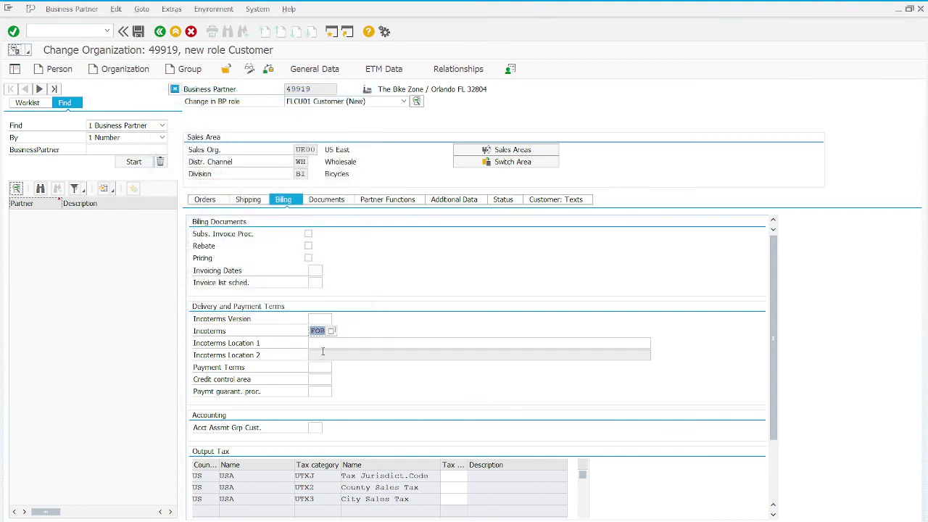
{"action": "left_click", "coordinate": [327, 344]}
{"action": "type", "text": "M"}
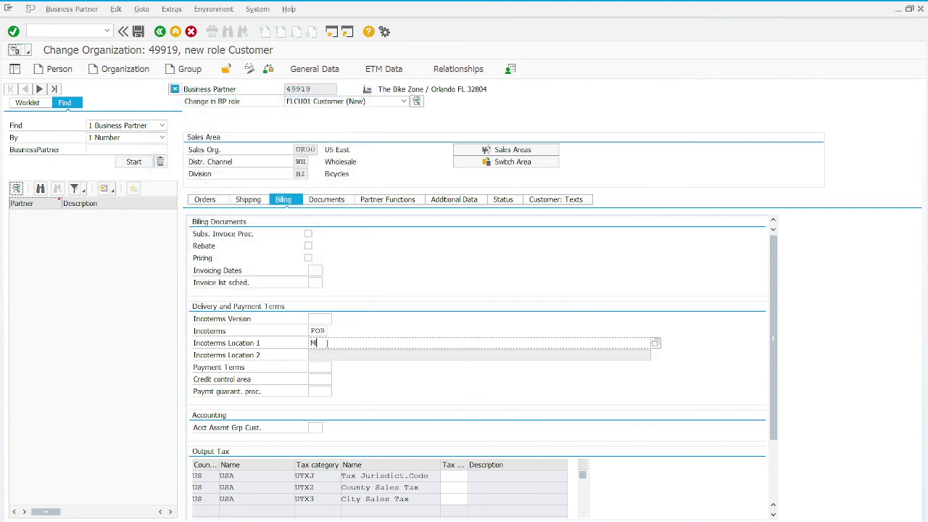
{"action": "type", "text": "ar"}
{"action": "type", "text": "mi"}
{"action": "key", "text": "BackSpace"}
{"action": "key", "text": "BackSpace"}
{"action": "type", "text": "mi"}
{"action": "left_click", "coordinate": [455, 476]}
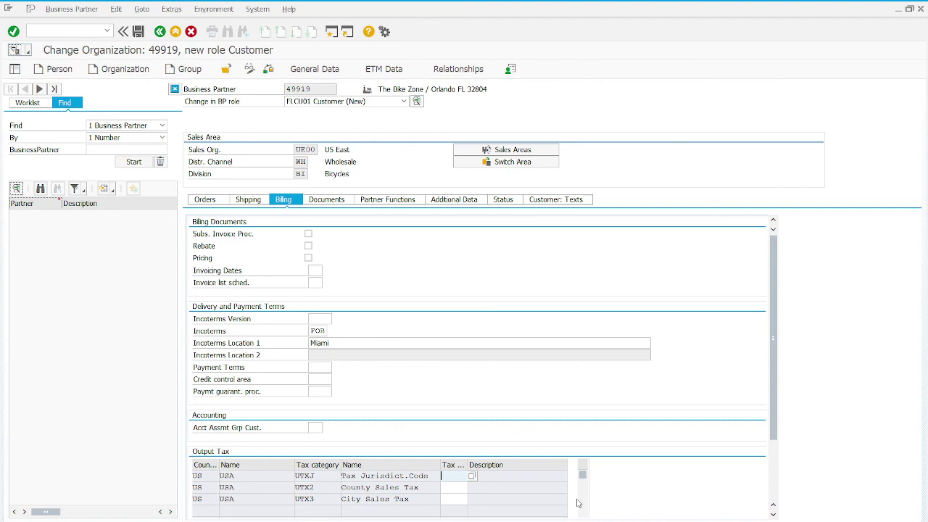
Set the payment terms to 0001 and the tax classification to 0 for the UTXJ, UTX2 and UTX3 output tax categories.
{"action": "left_click", "coordinate": [330, 367]}
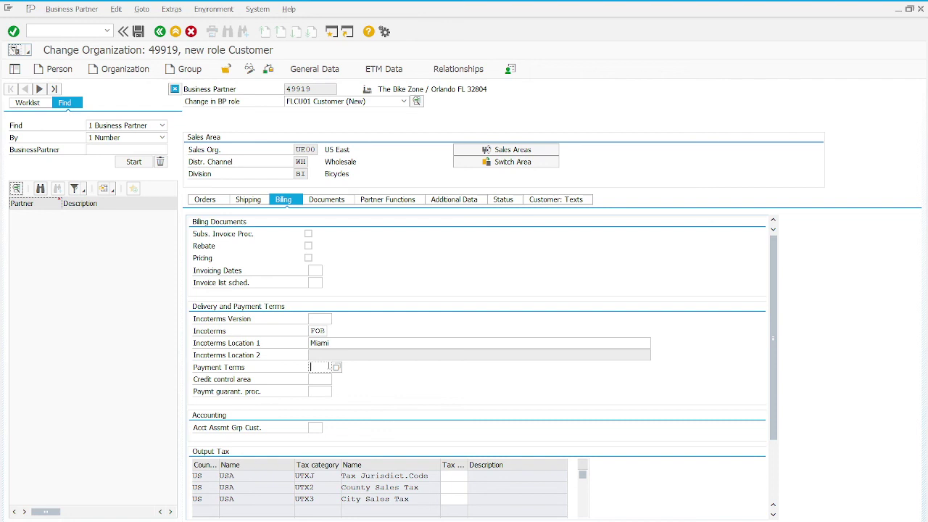
{"action": "left_click", "coordinate": [336, 367]}
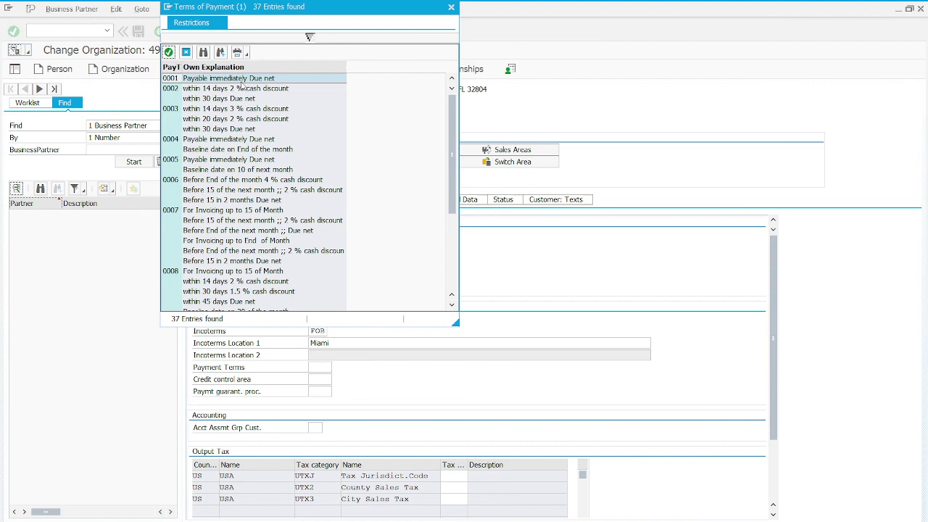
{"action": "double_click", "coordinate": [243, 80]}
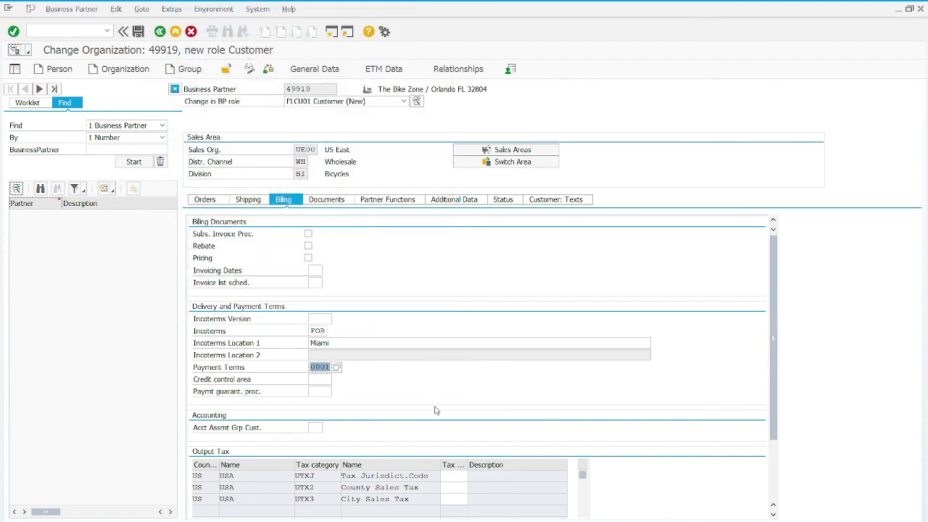
{"action": "left_click", "coordinate": [451, 477]}
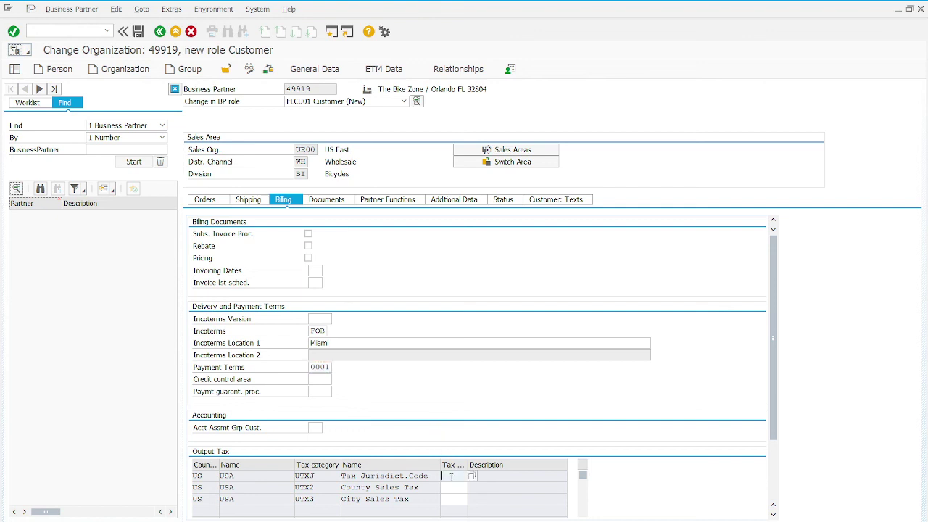
{"action": "type", "text": "000"}
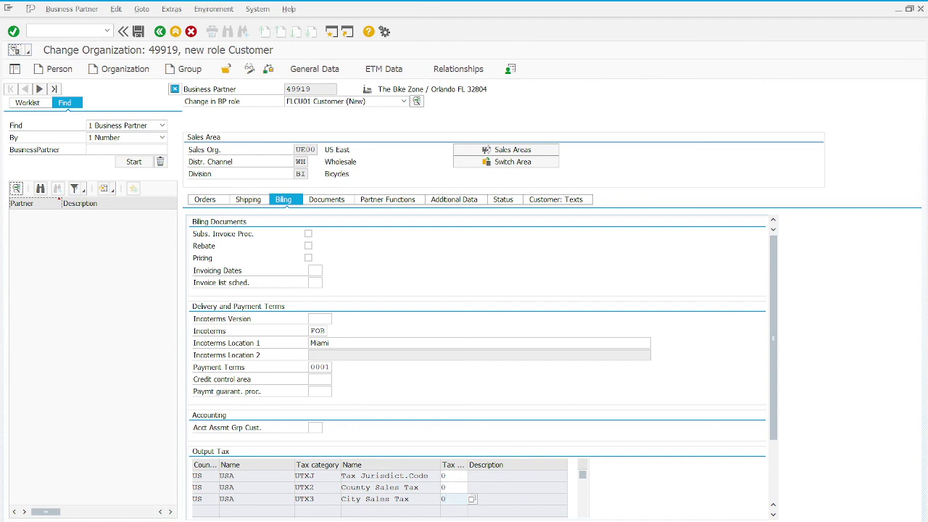
Save the new customer and return to the SAP Easy Access screen.
{"action": "left_click", "coordinate": [138, 33]}
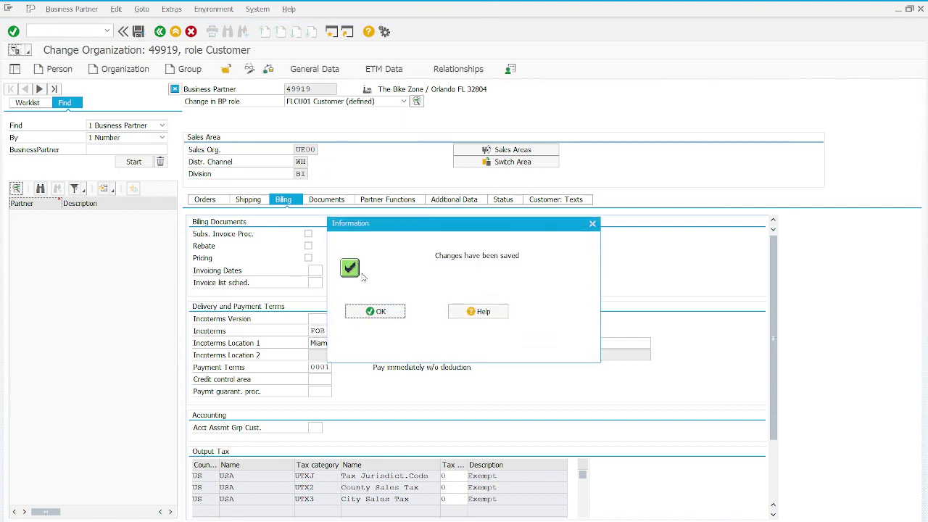
{"action": "left_click", "coordinate": [380, 311]}
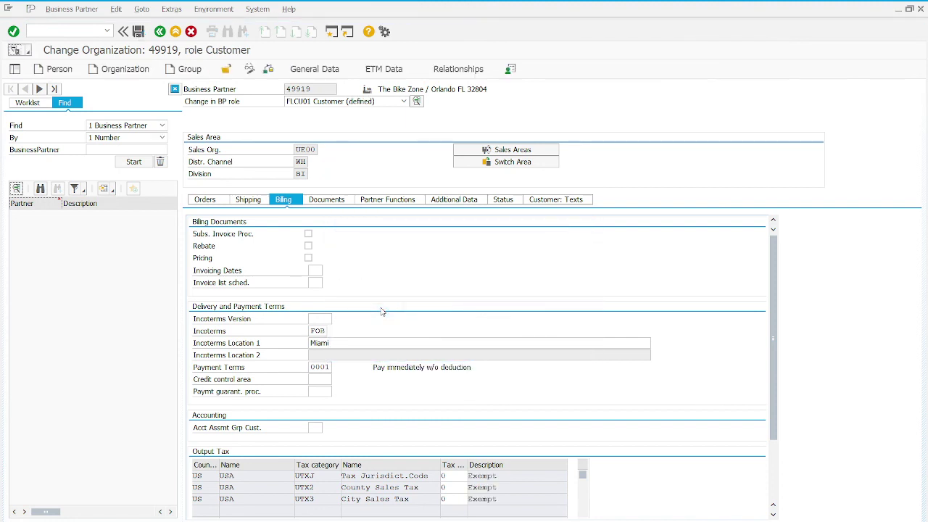
{"action": "left_click", "coordinate": [159, 32]}
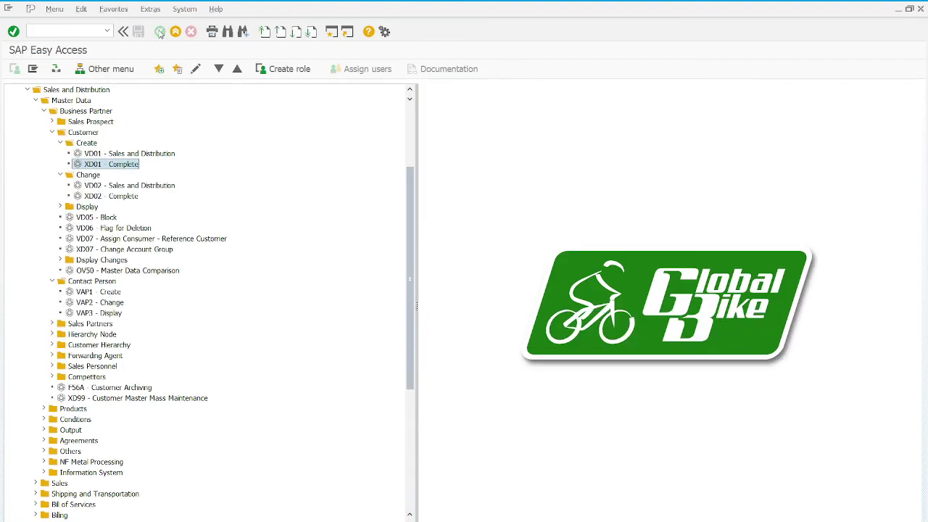